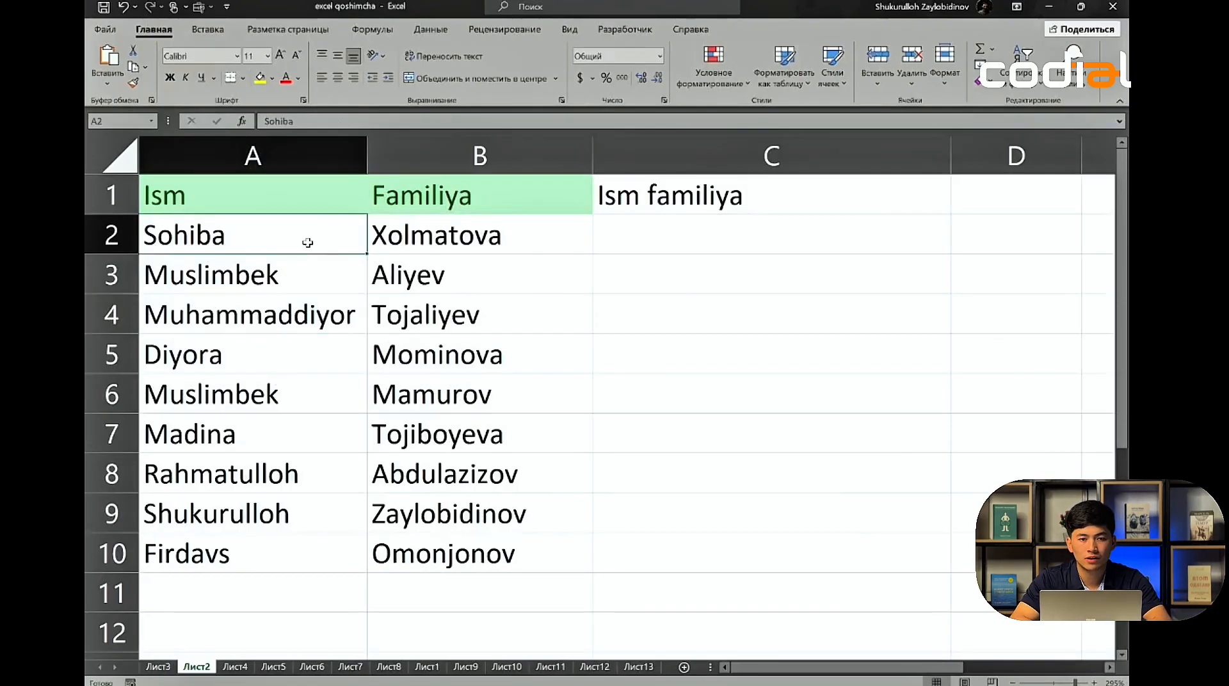
# - Examine the first names in the Ism column and the surname endings in the Familiya column
pyautogui.click(407, 230)
pyautogui.click(271, 282)
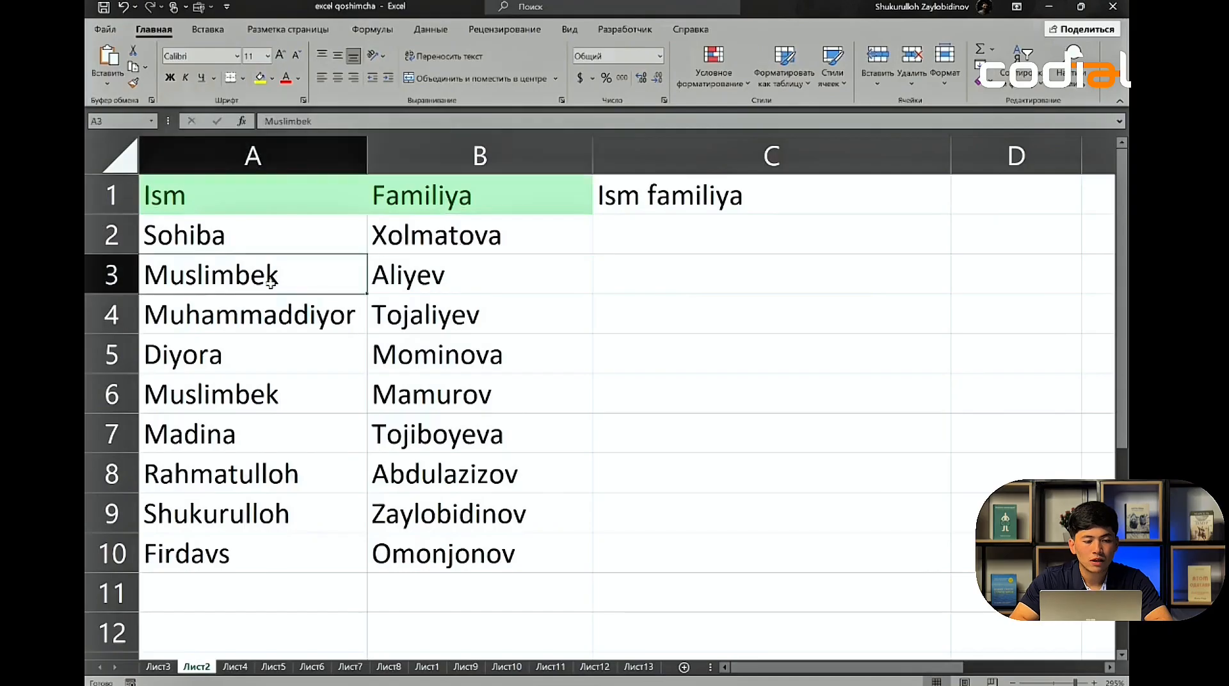
pyautogui.click(432, 274)
pyautogui.click(325, 322)
pyautogui.click(440, 314)
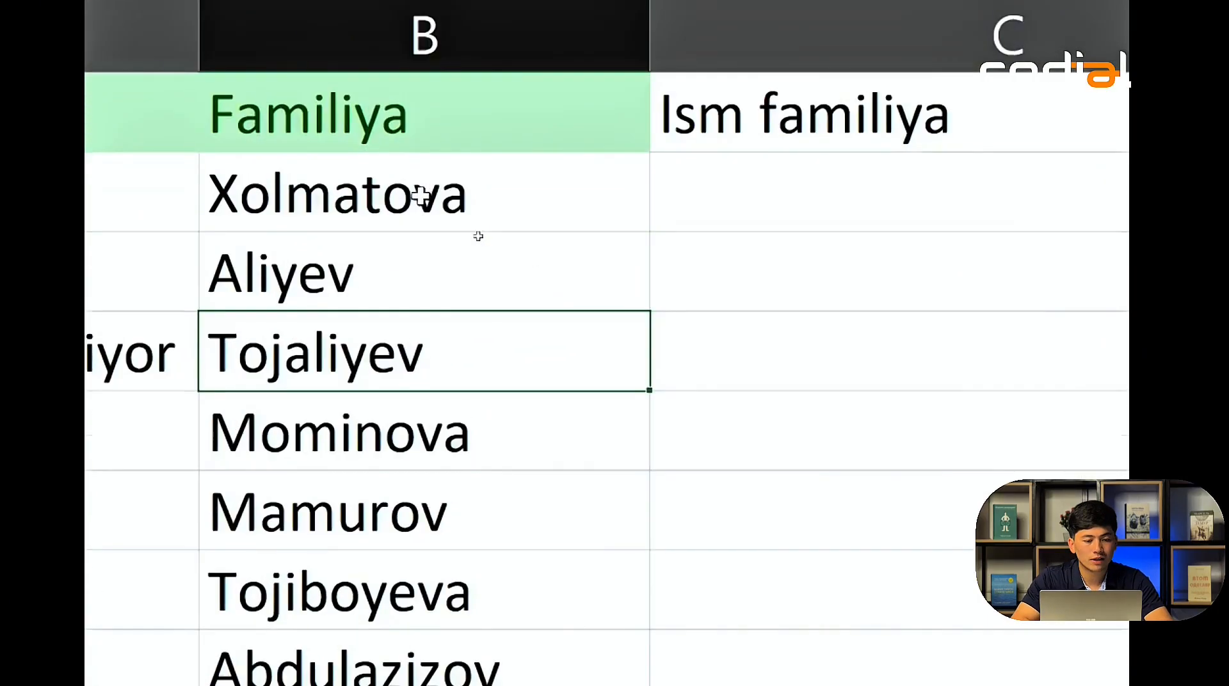
pyautogui.click(477, 237)
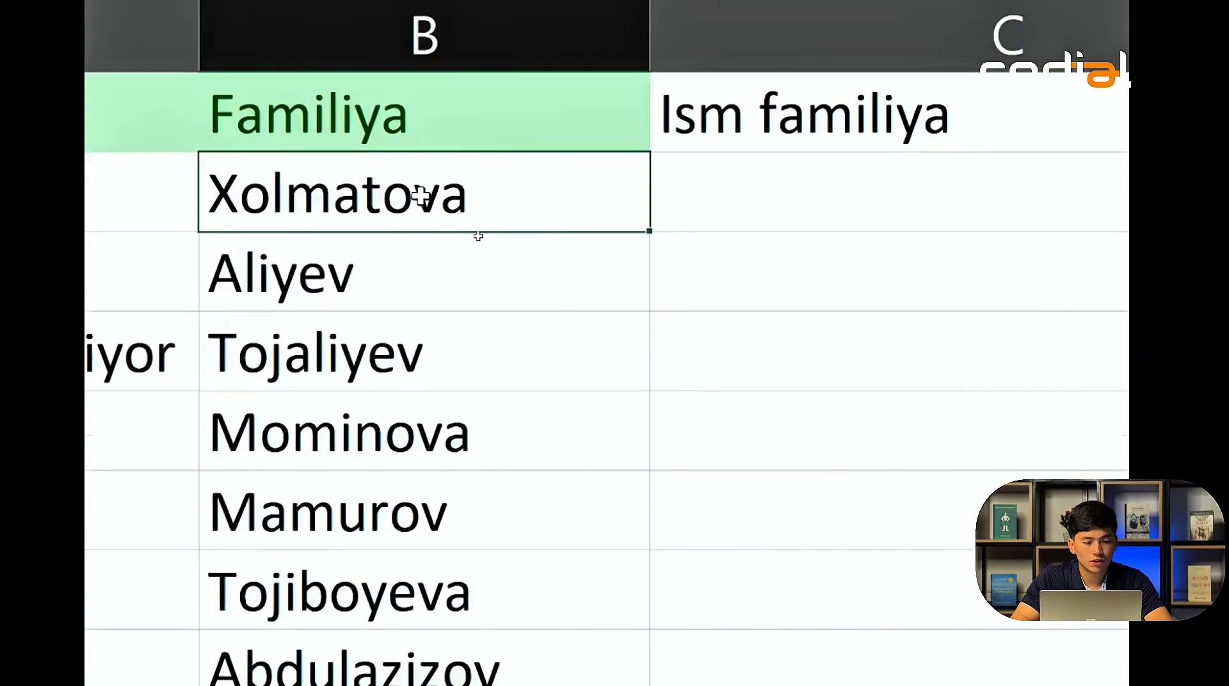
pyautogui.click(397, 350)
pyautogui.click(395, 441)
pyautogui.click(378, 597)
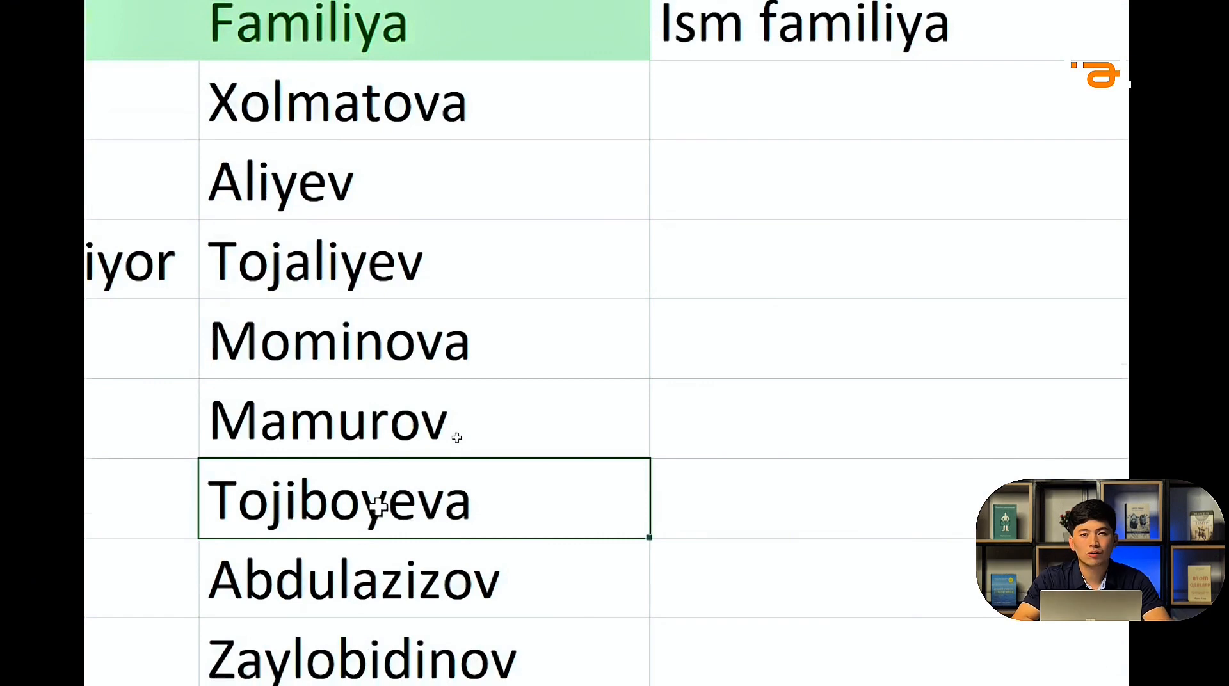
pyautogui.click(391, 181)
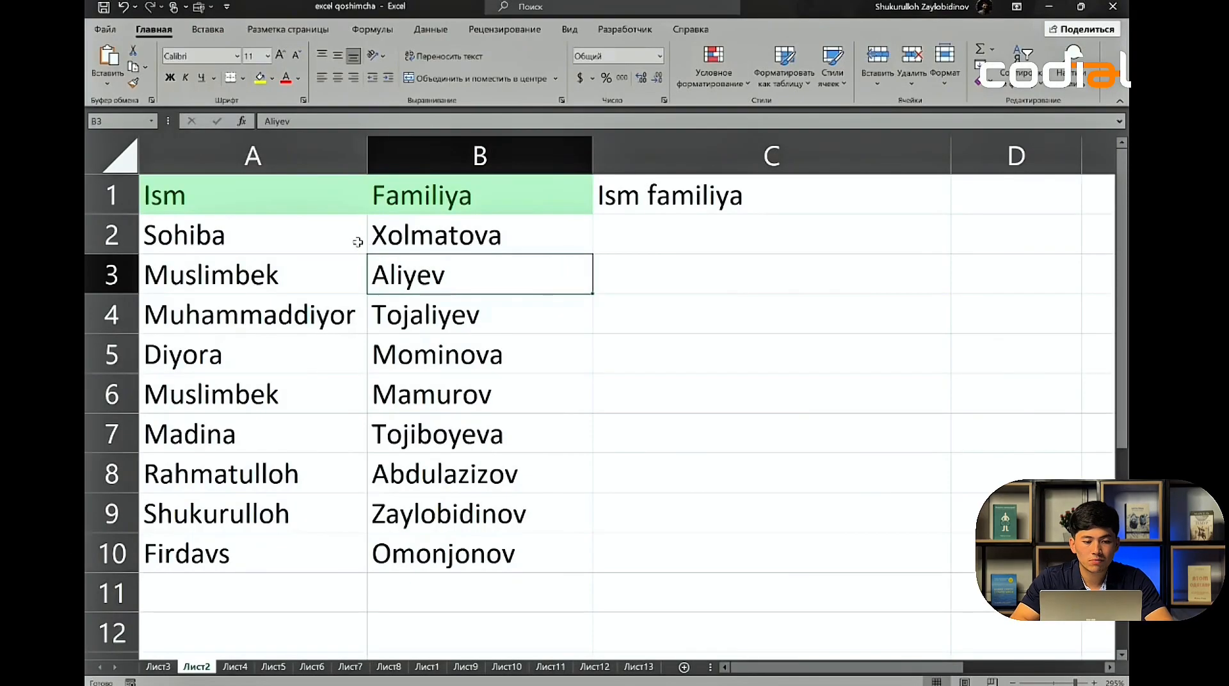
pyautogui.click(358, 242)
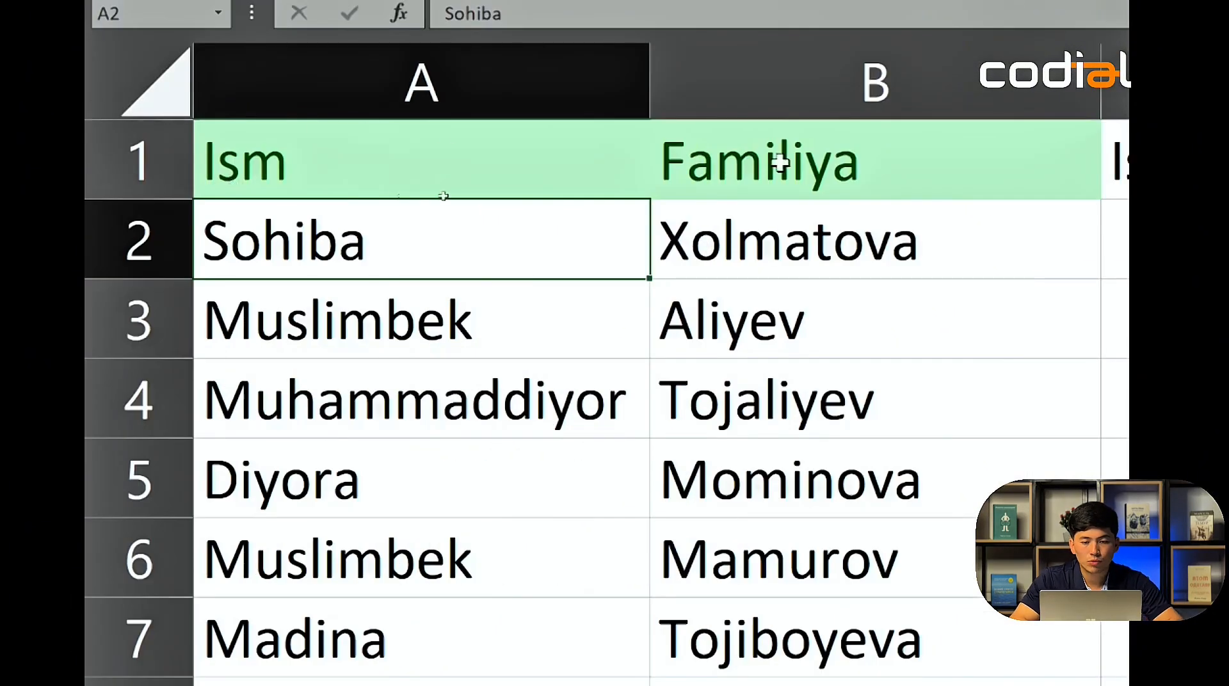
# - Add filters to the Ism and Familiya headers in A1:B1
pyautogui.moveTo(508, 177); pyautogui.dragTo(818, 164)
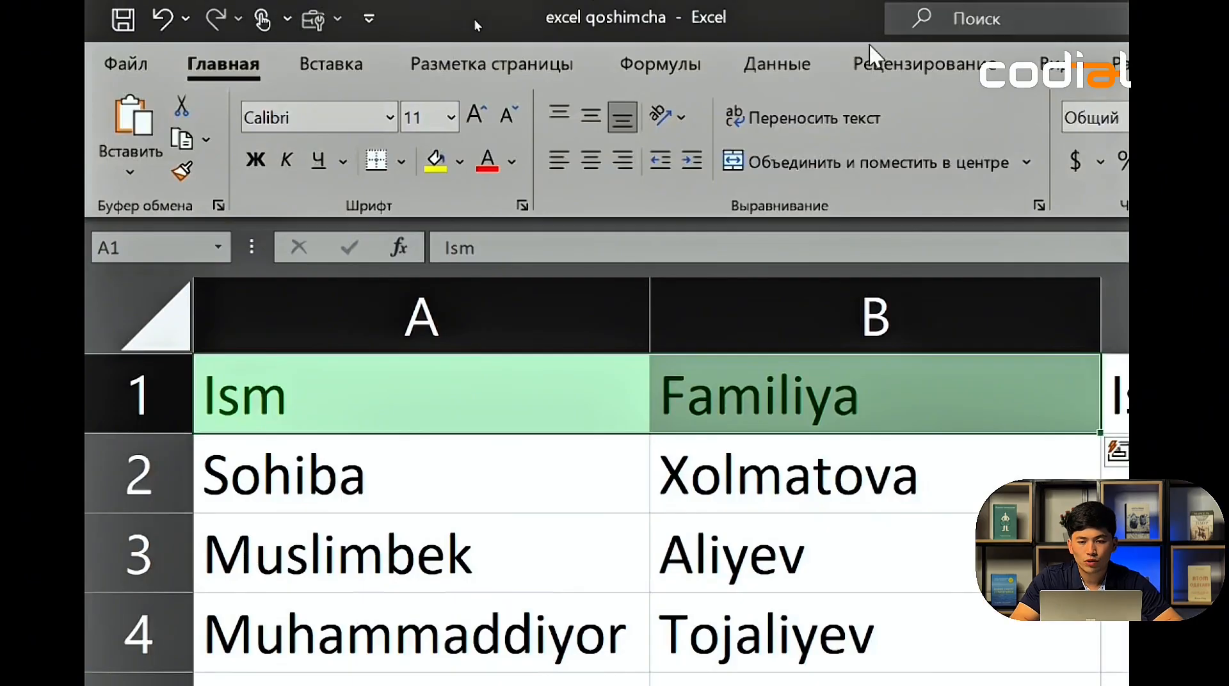
pyautogui.click(792, 53)
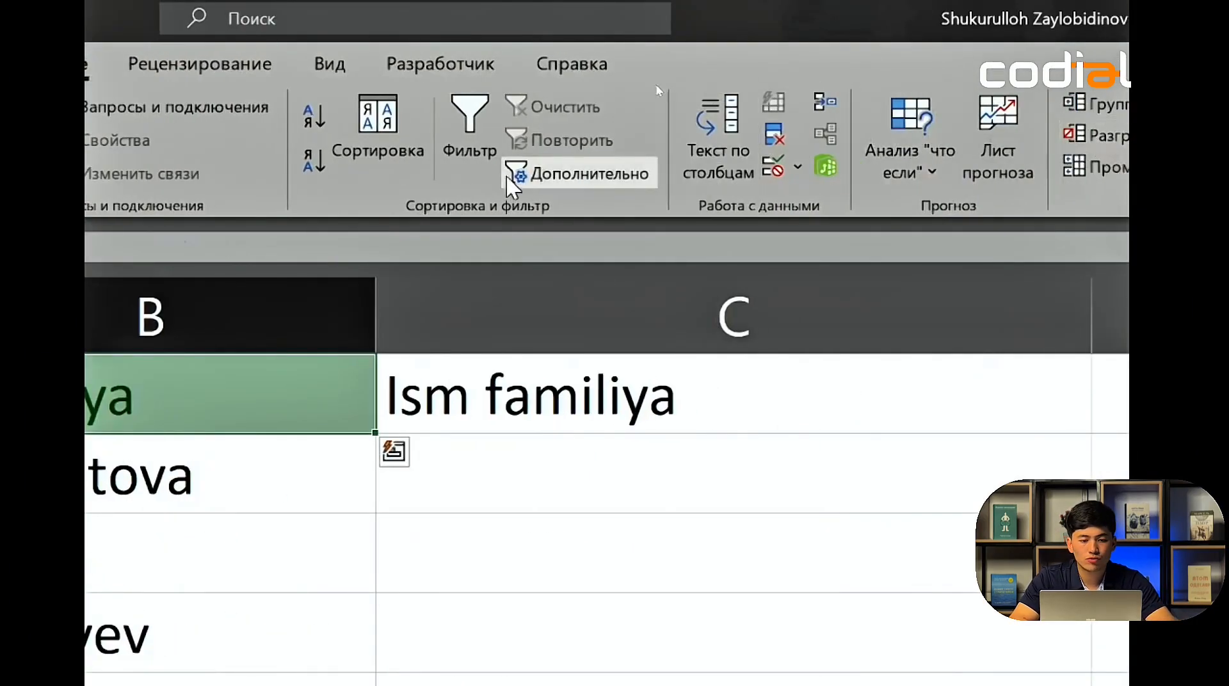
pyautogui.click(477, 106)
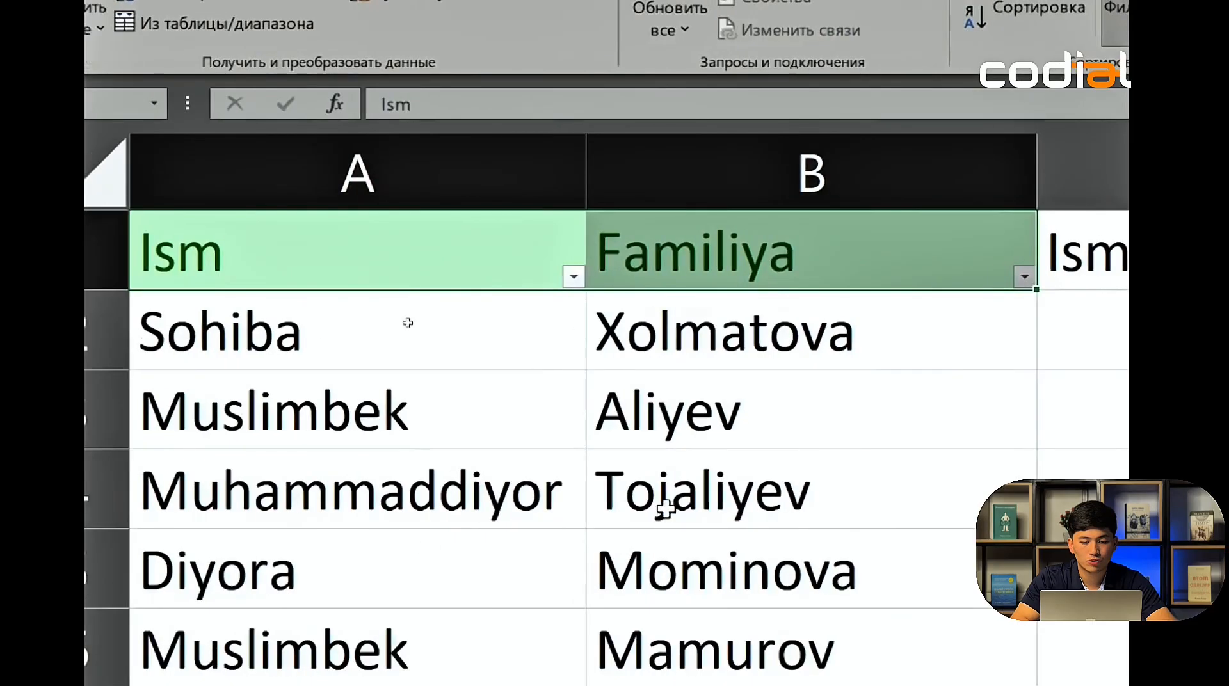
pyautogui.click(677, 421)
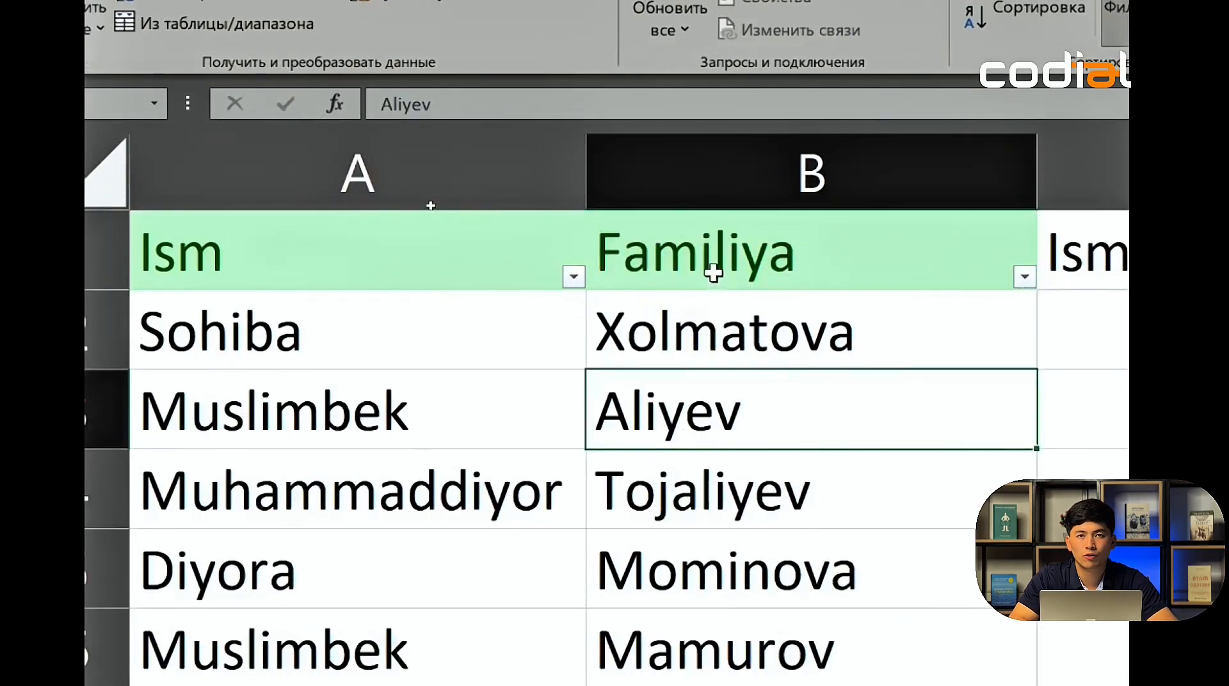
pyautogui.click(900, 329)
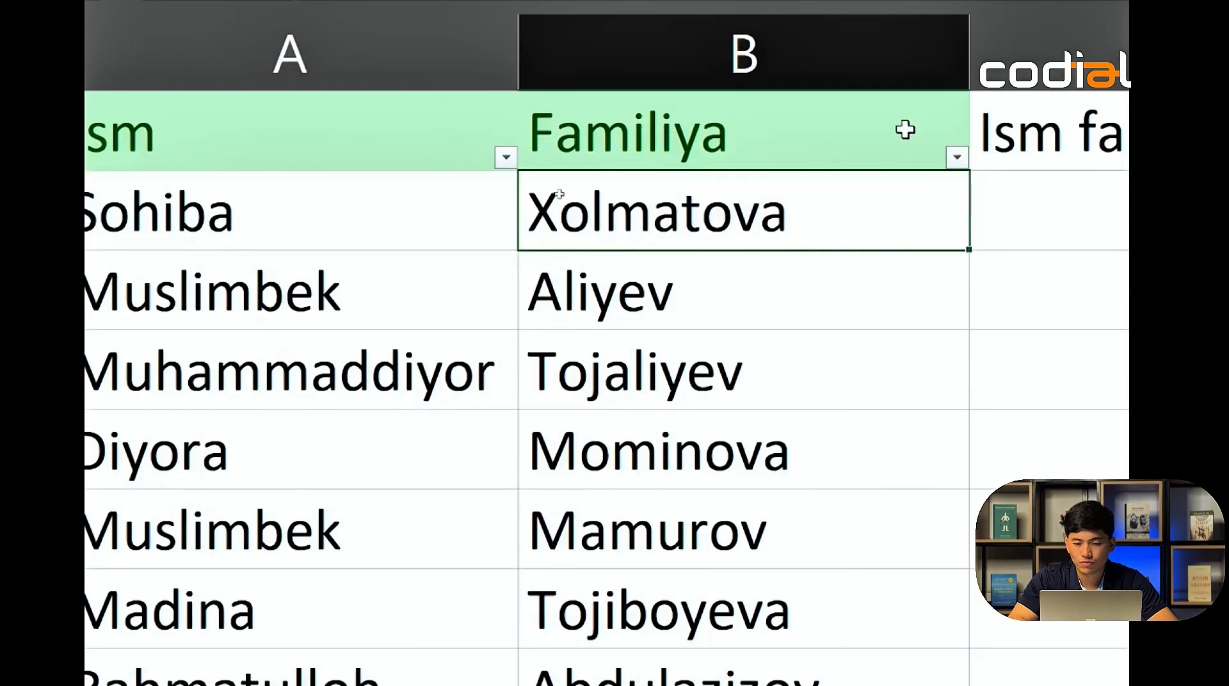
# - Filter the Familiya column with a text filter for surnames ending with "va" and check the listed rows
pyautogui.click(957, 157)
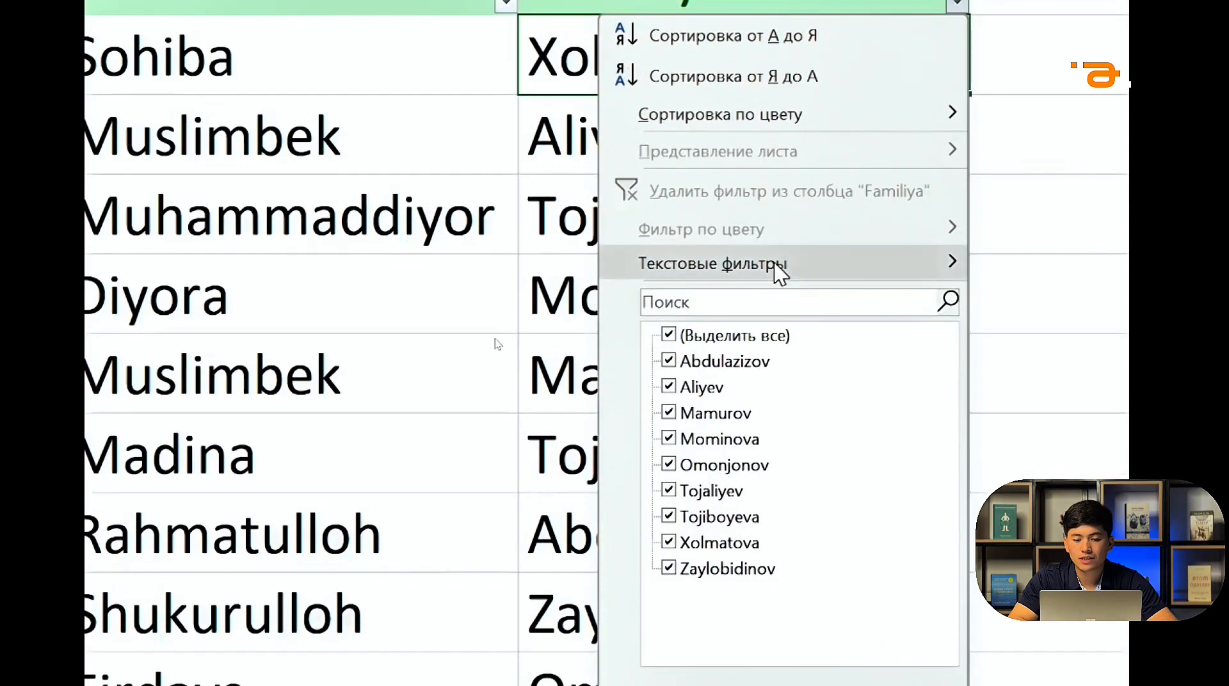
pyautogui.moveTo(778, 272)
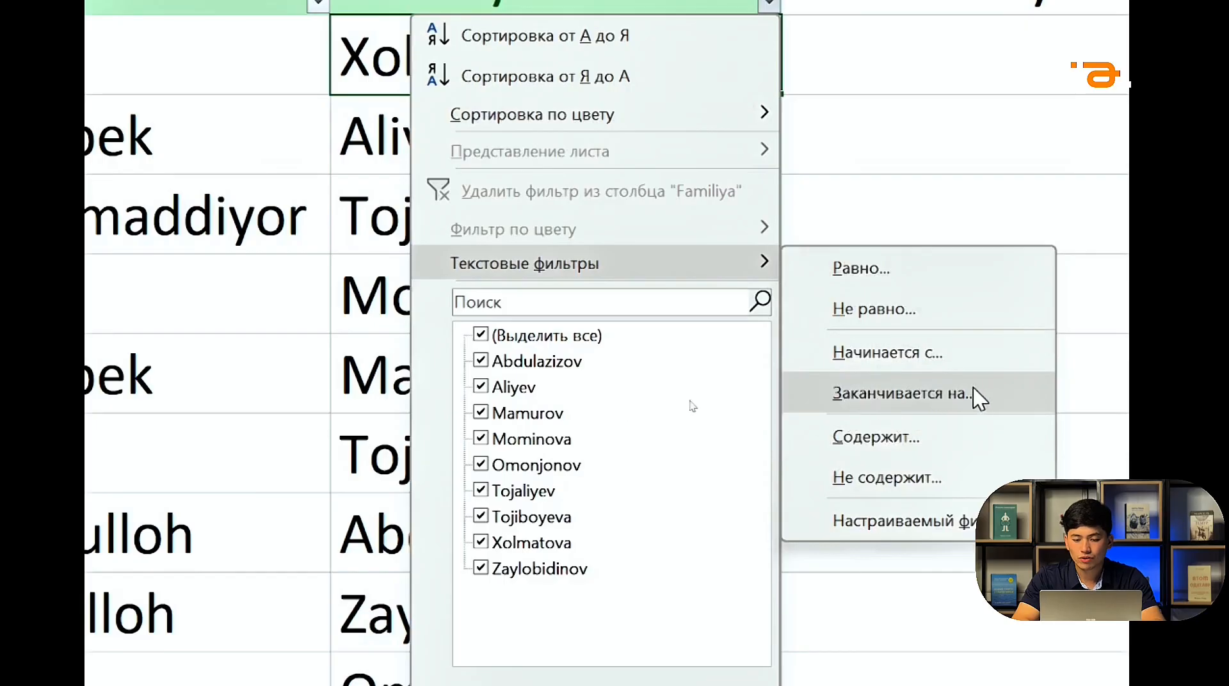
pyautogui.click(896, 402)
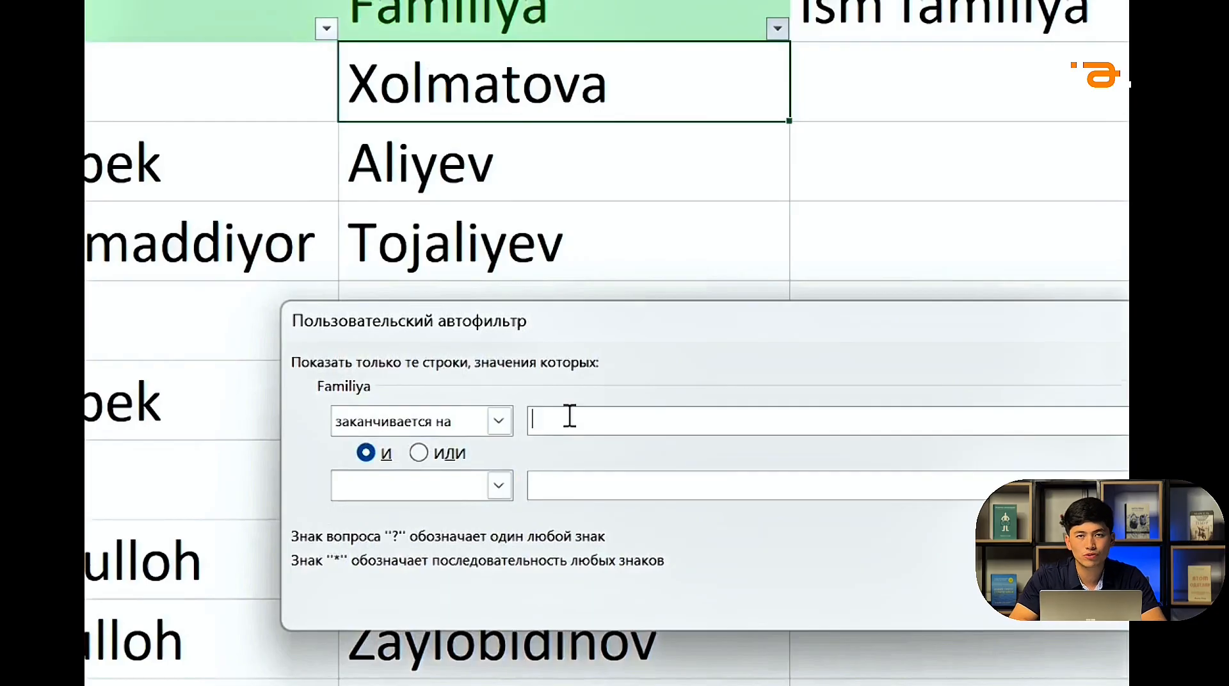
pyautogui.write('va')
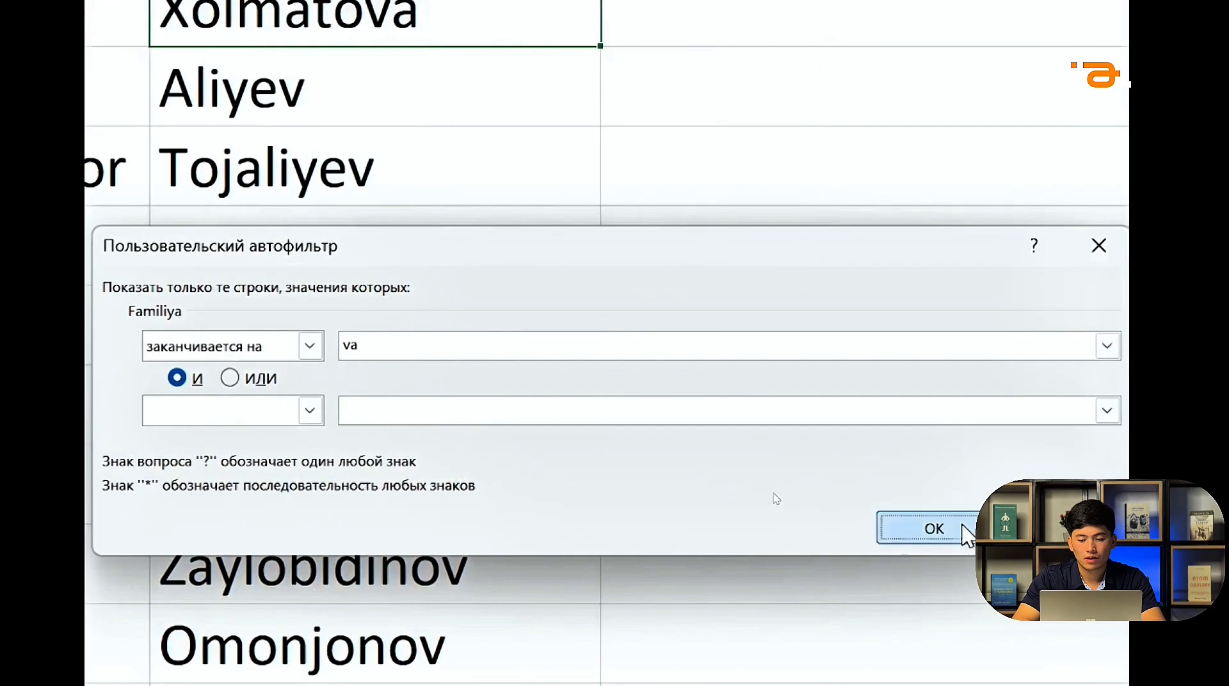
pyautogui.click(957, 530)
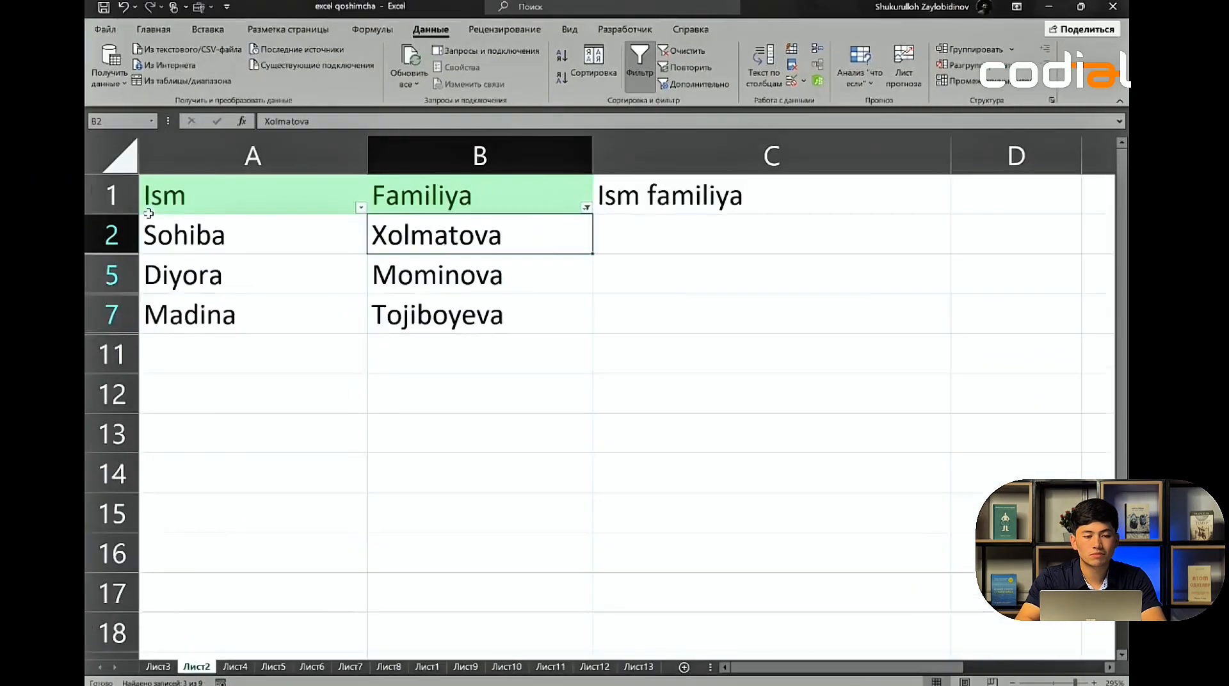
pyautogui.moveTo(272, 71); pyautogui.dragTo(918, 262)
pyautogui.moveTo(559, 327); pyautogui.dragTo(559, 327)
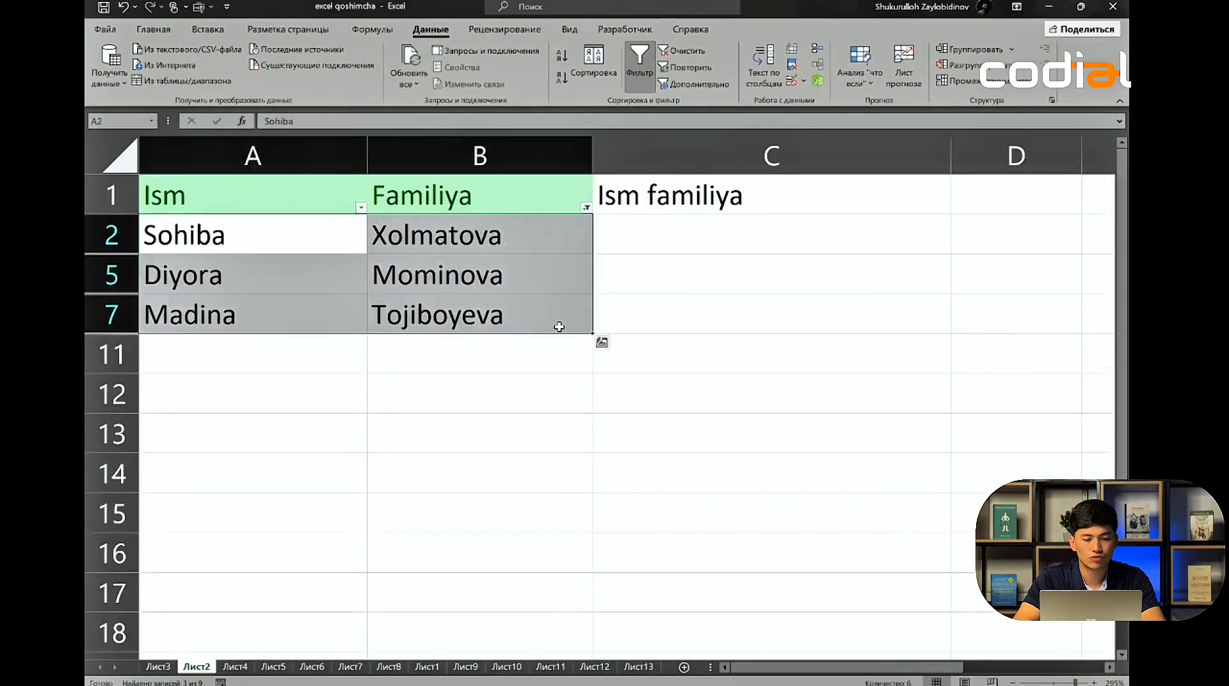
pyautogui.click(604, 231)
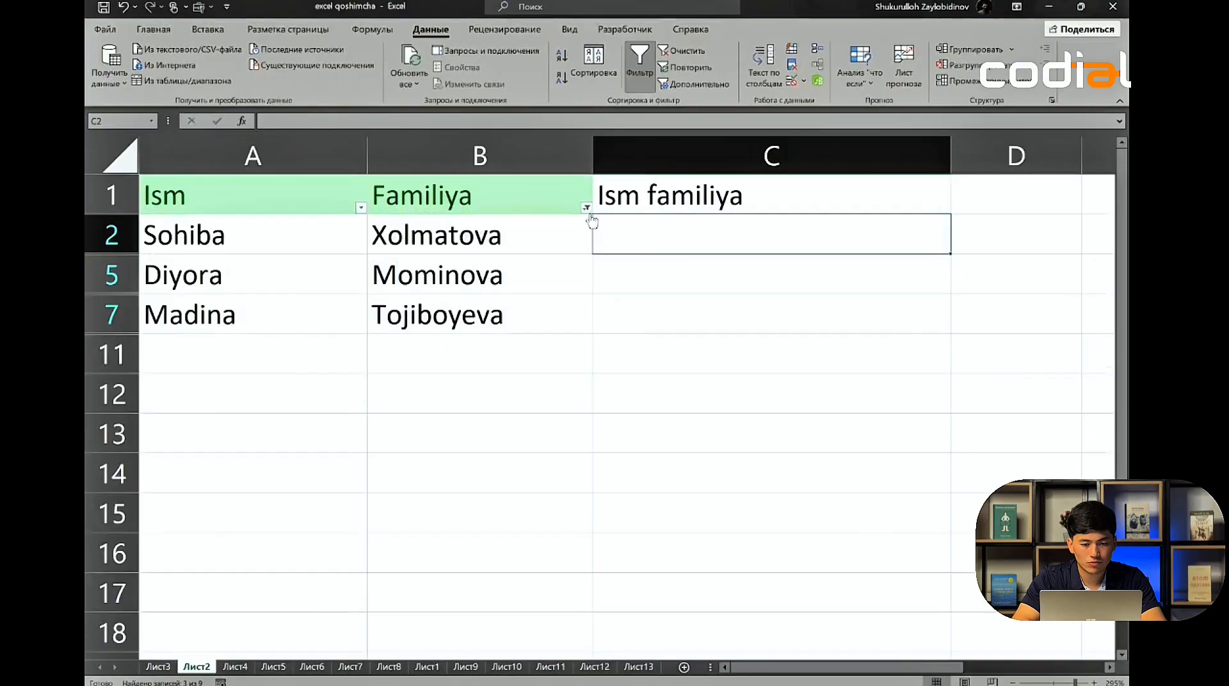
# - Change the Familiya text filter to surnames ending with "v" and check the listed rows
pyautogui.click(587, 209)
pyautogui.moveTo(593, 337)
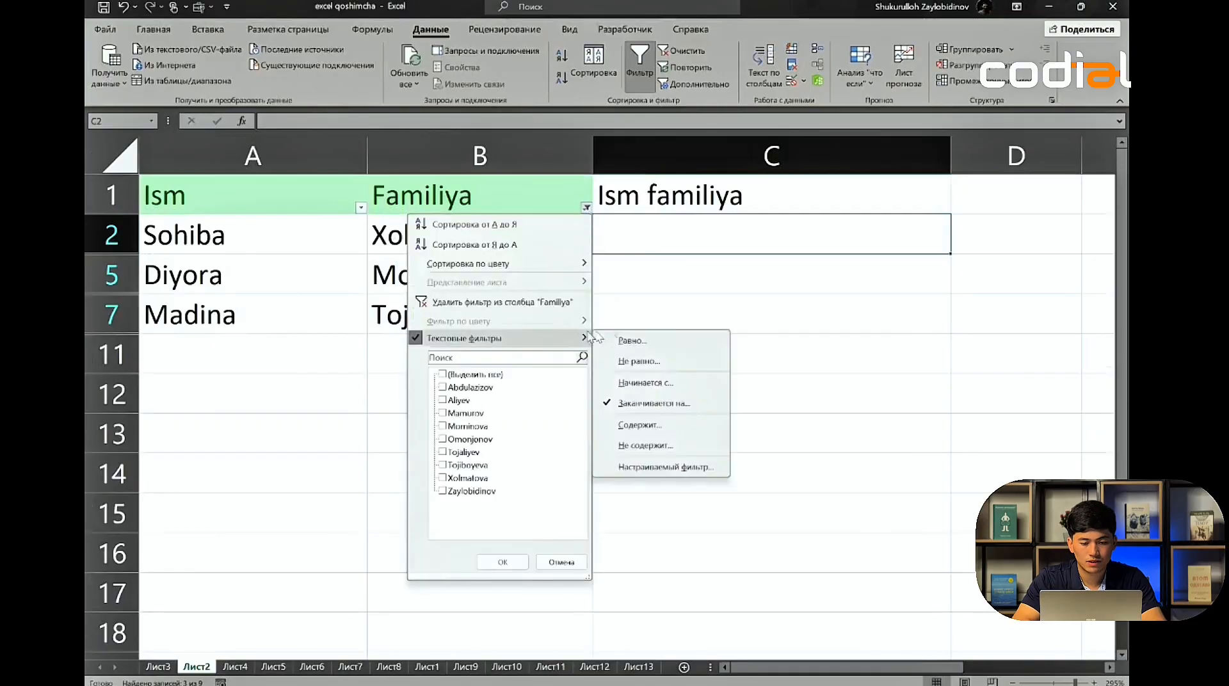
pyautogui.click(653, 403)
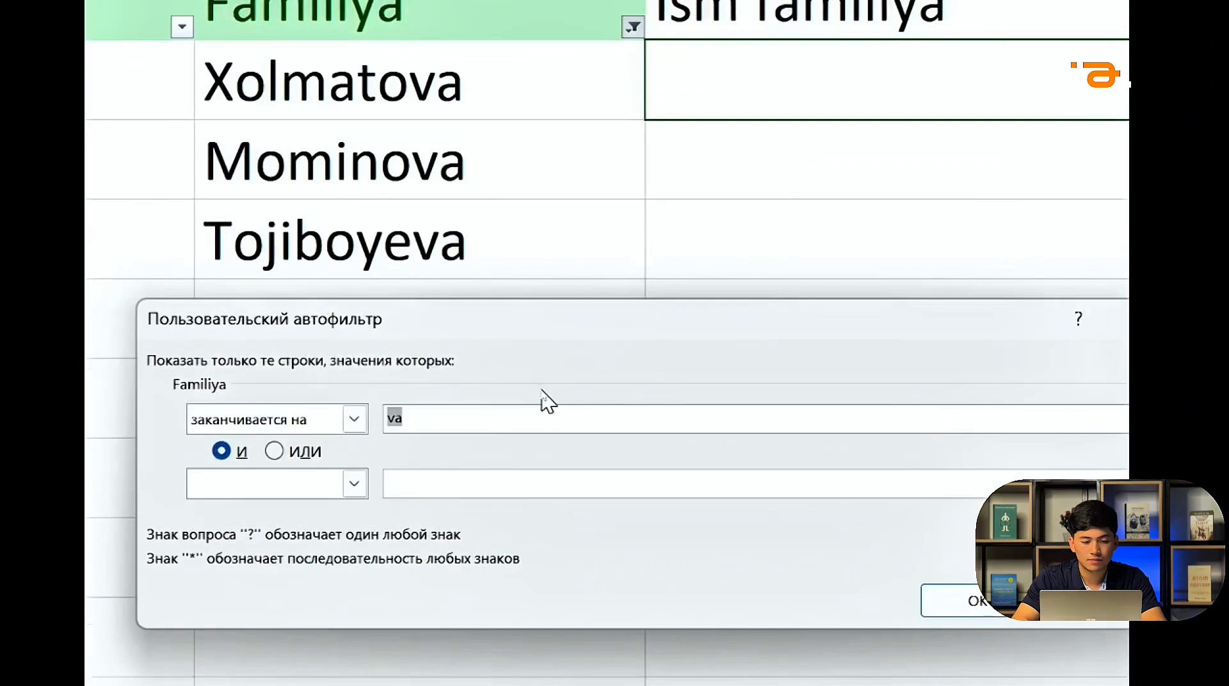
pyautogui.click(540, 400)
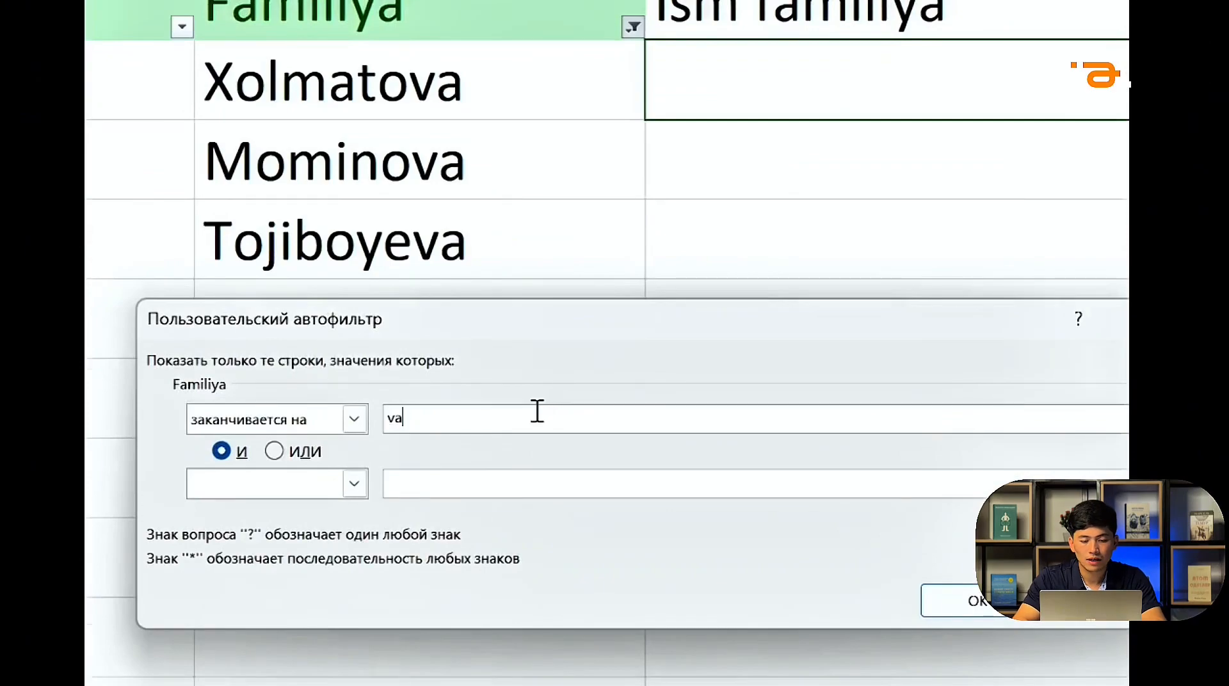
pyautogui.press('BackSpace')
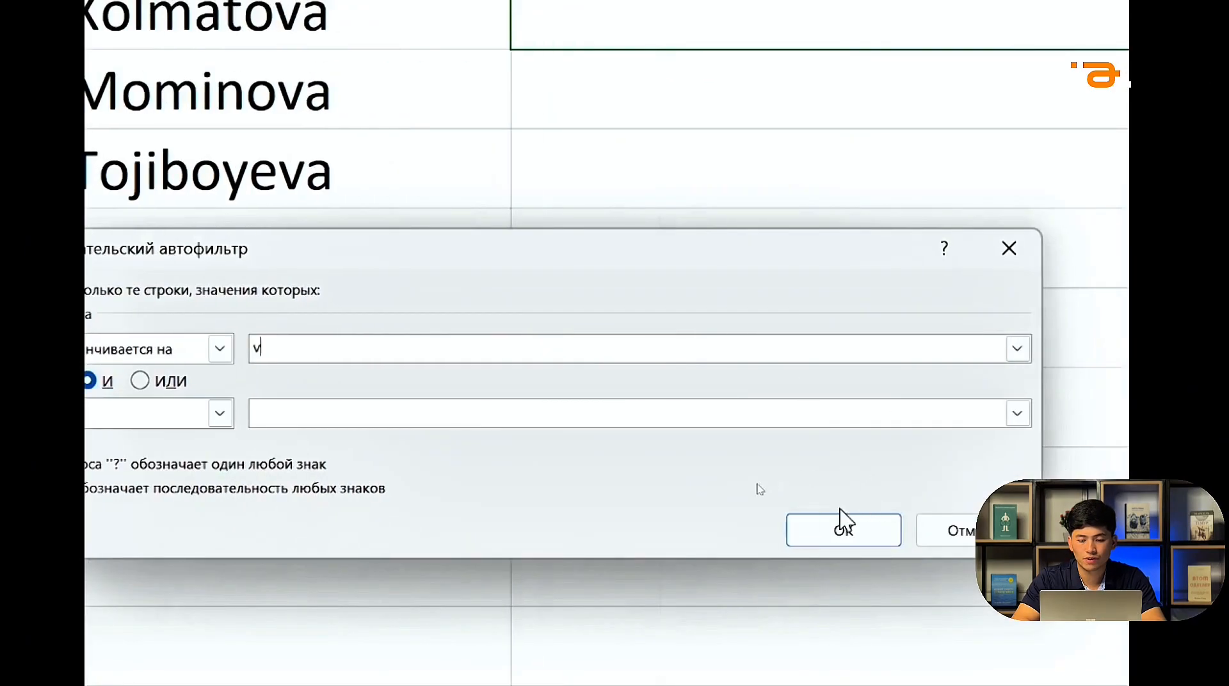
pyautogui.click(843, 522)
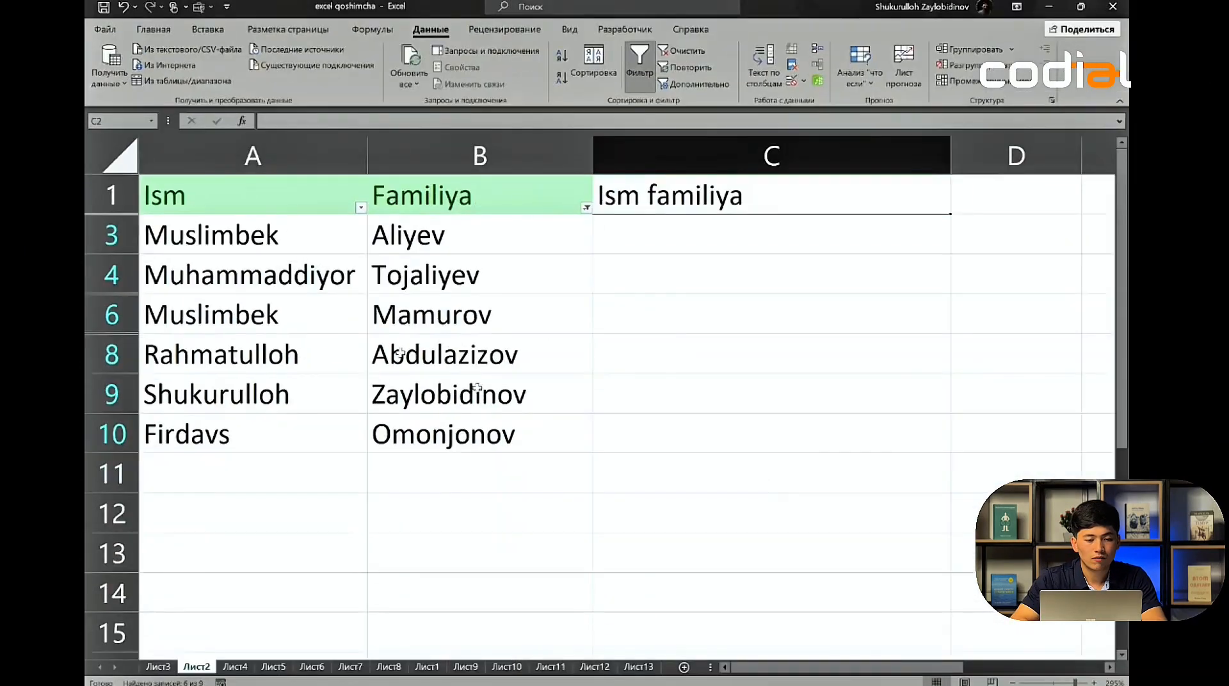
pyautogui.moveTo(249, 251); pyautogui.dragTo(482, 392)
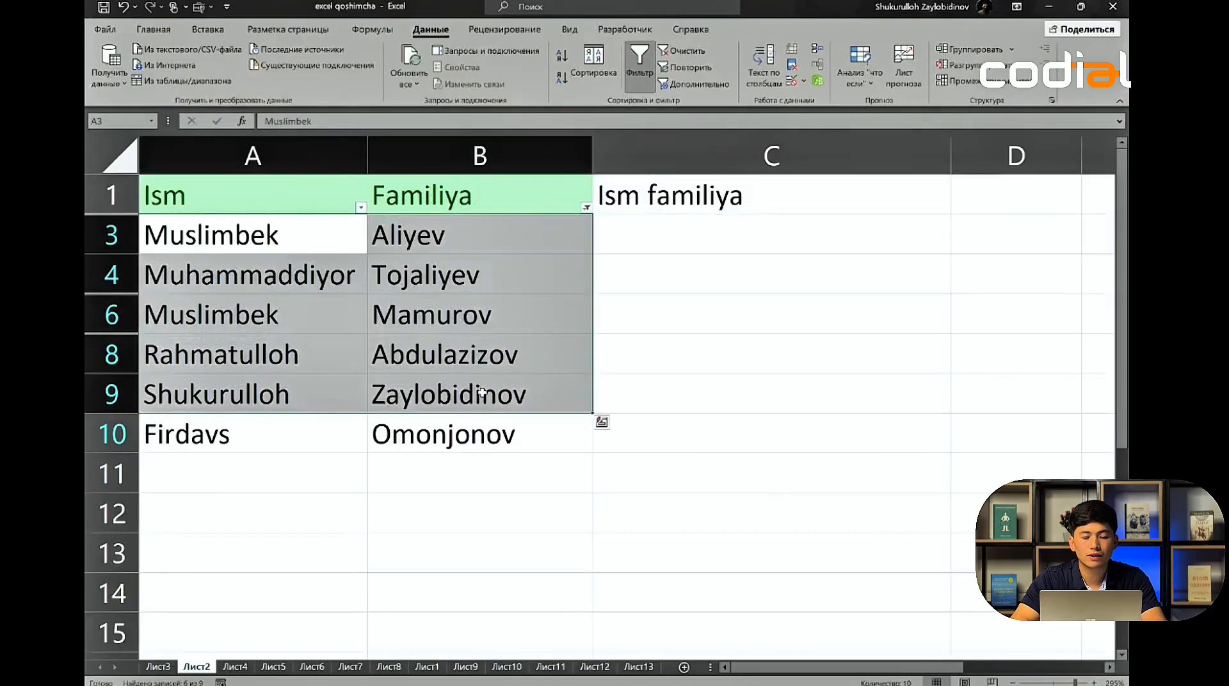
pyautogui.click(523, 464)
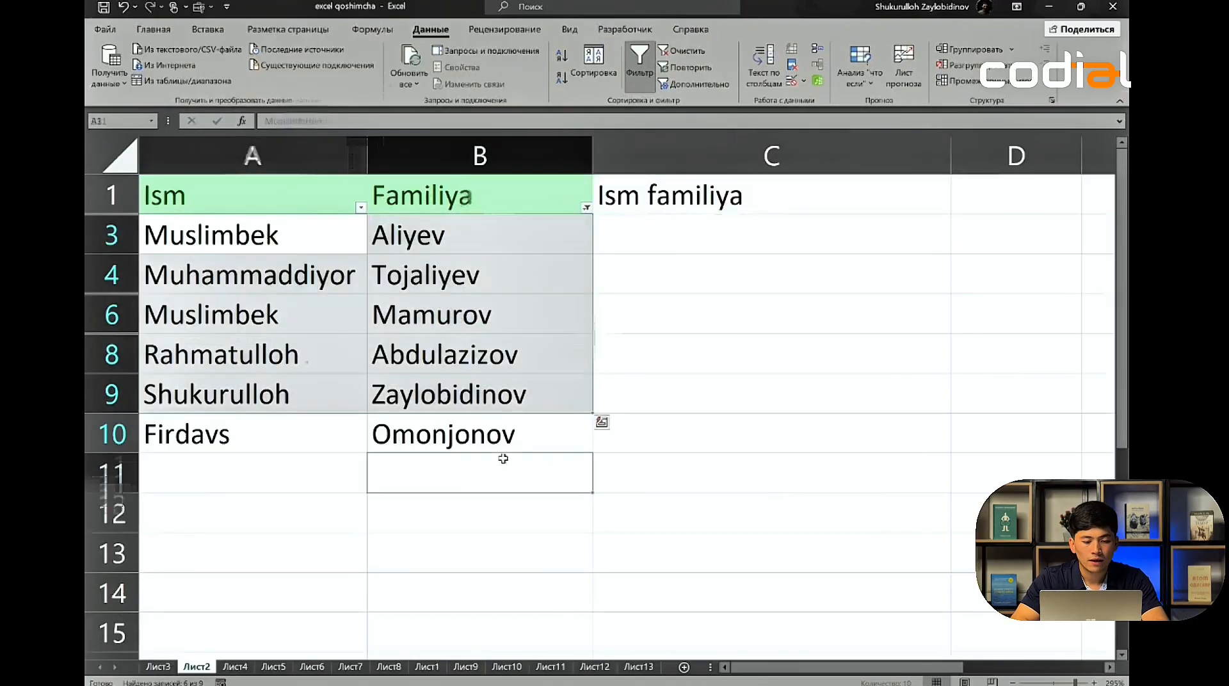
# - Empty the "ends with" condition of the Familiya text filter and apply it to show all rows
pyautogui.click(586, 210)
pyautogui.moveTo(576, 344)
pyautogui.click(661, 403)
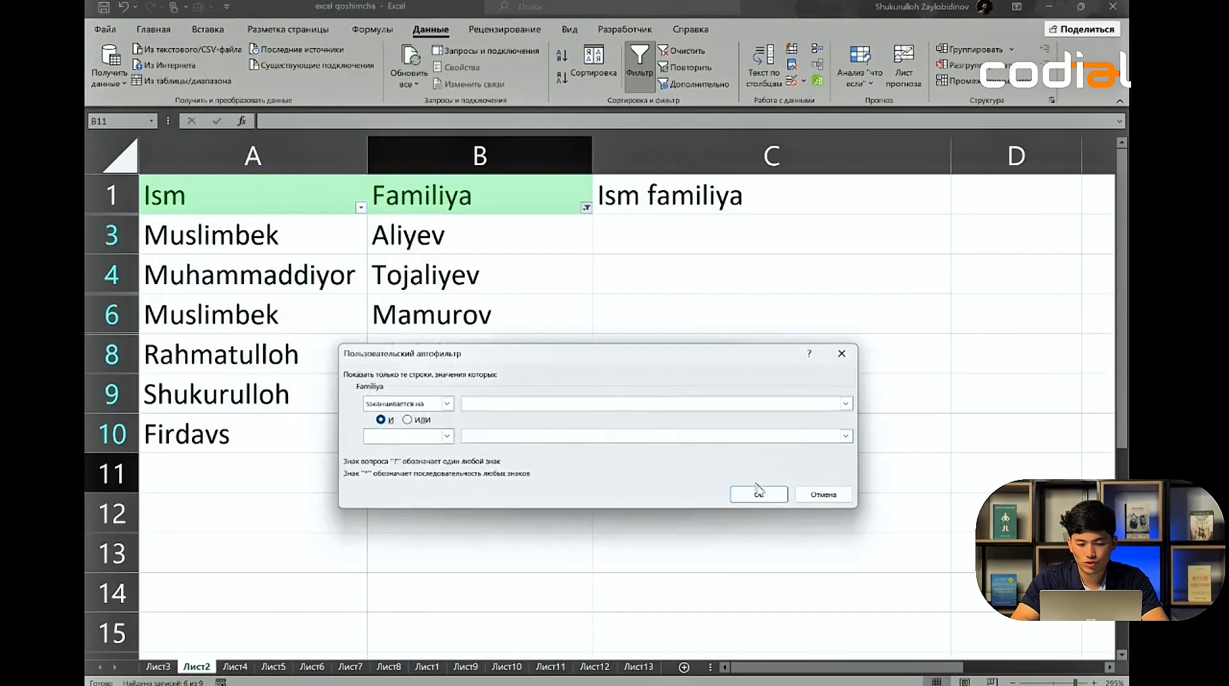
pyautogui.click(758, 492)
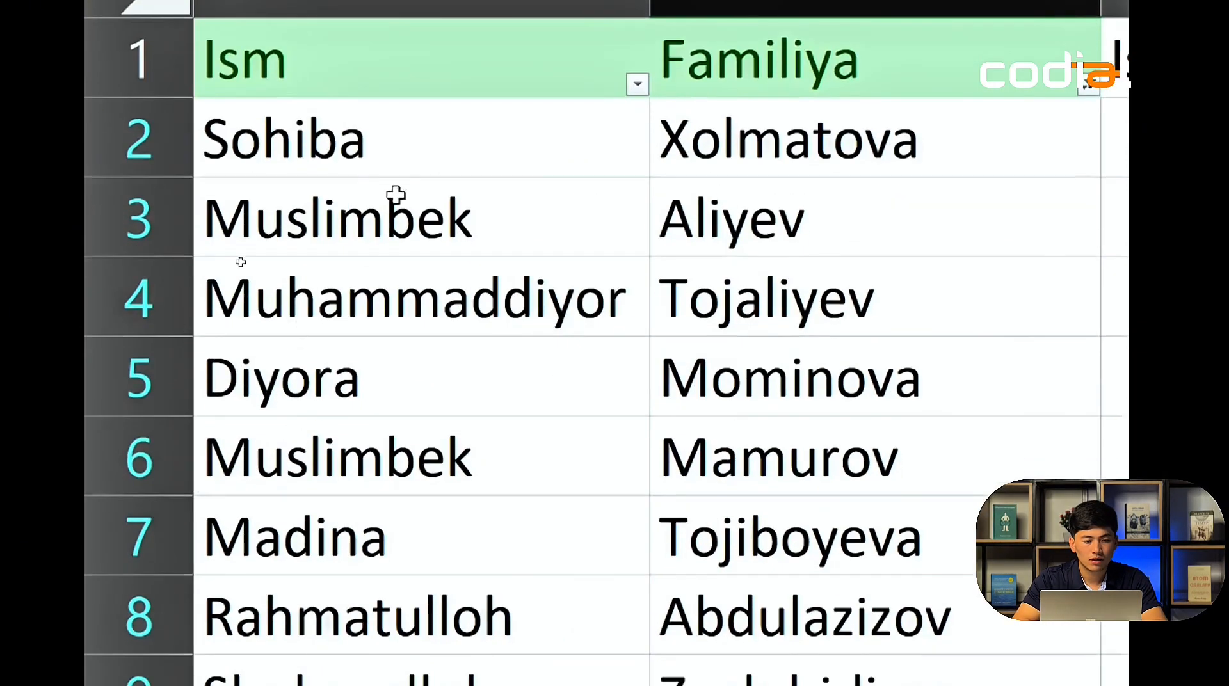
# - Filter the Ism column with a "contains" text filter for the first name shared by rows 3 and 6, and check the listed rows
pyautogui.click(397, 196)
pyautogui.click(366, 448)
pyautogui.click(395, 210)
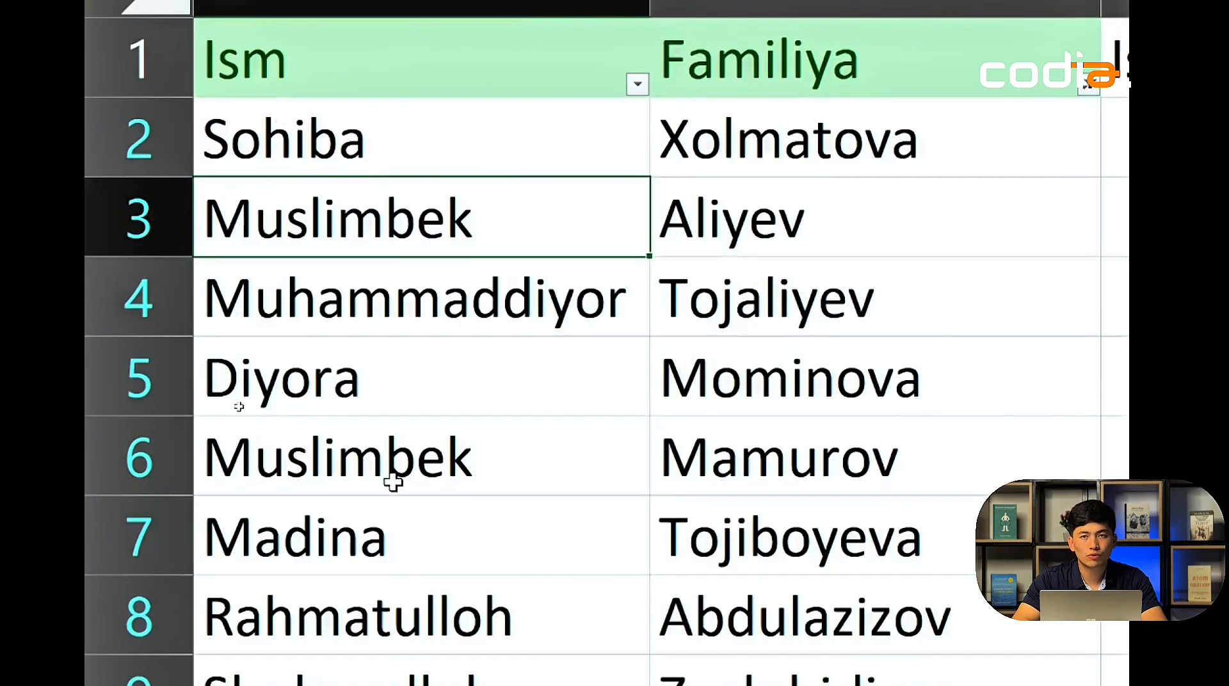
pyautogui.click(752, 221)
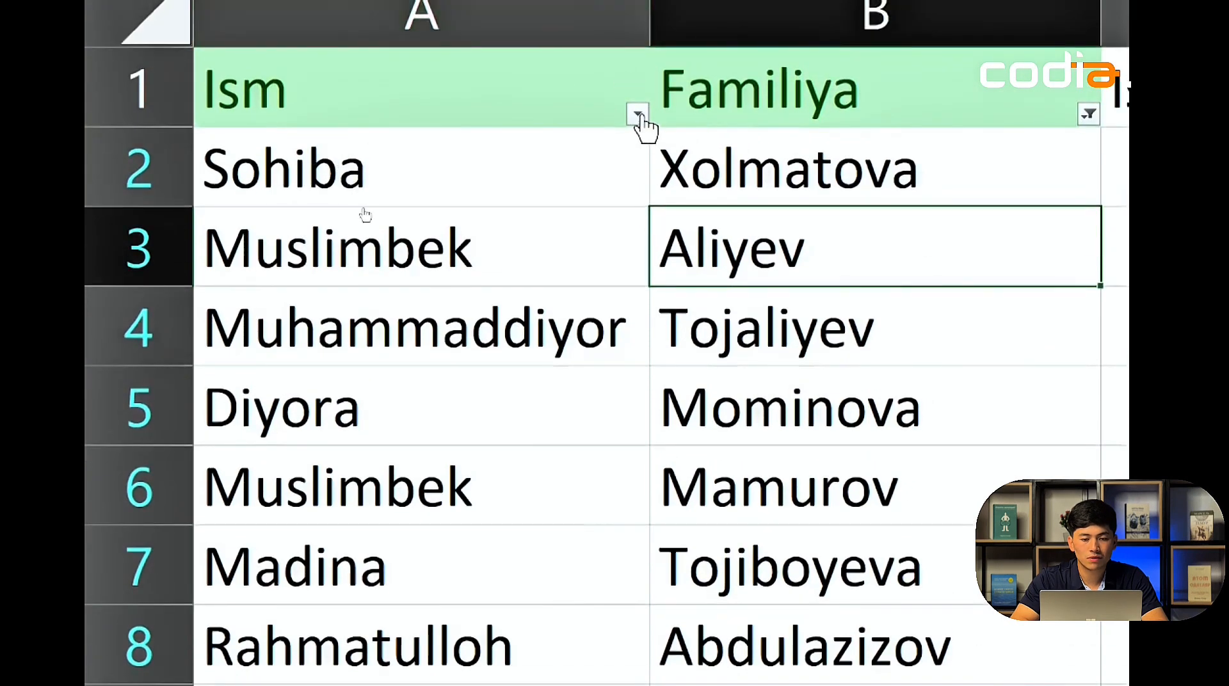
pyautogui.click(638, 49)
pyautogui.moveTo(563, 378)
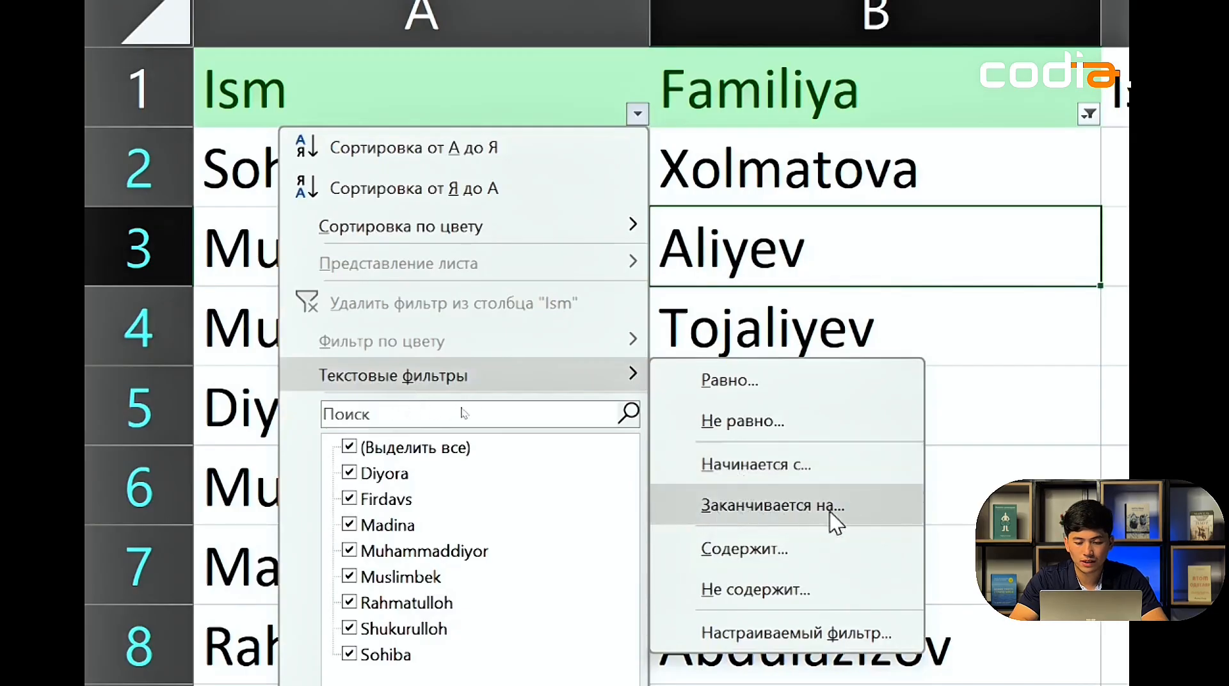
pyautogui.click(807, 557)
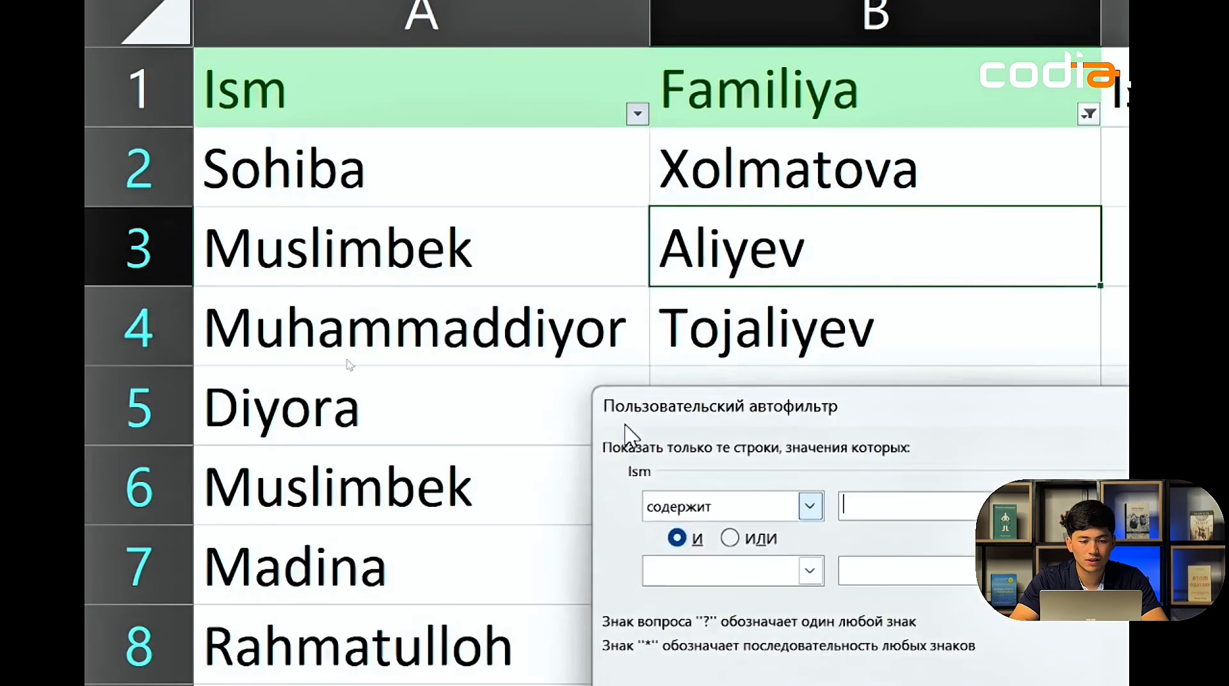
pyautogui.write('Muslimbek')
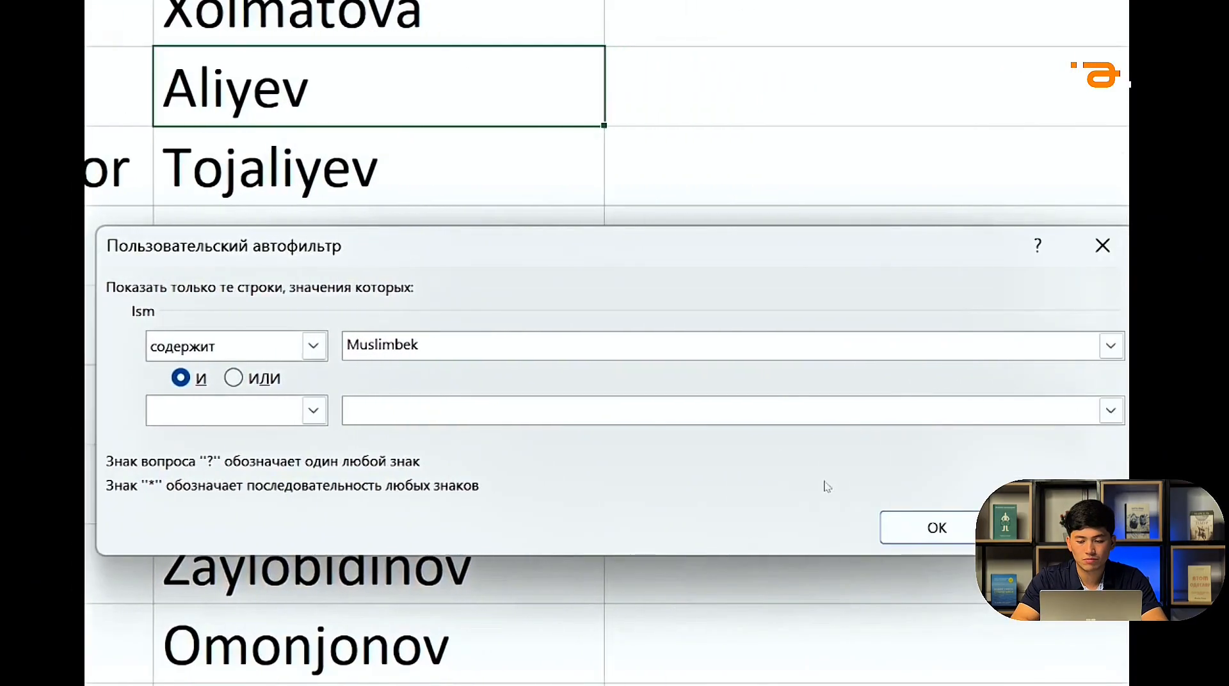
pyautogui.click(1127, 527)
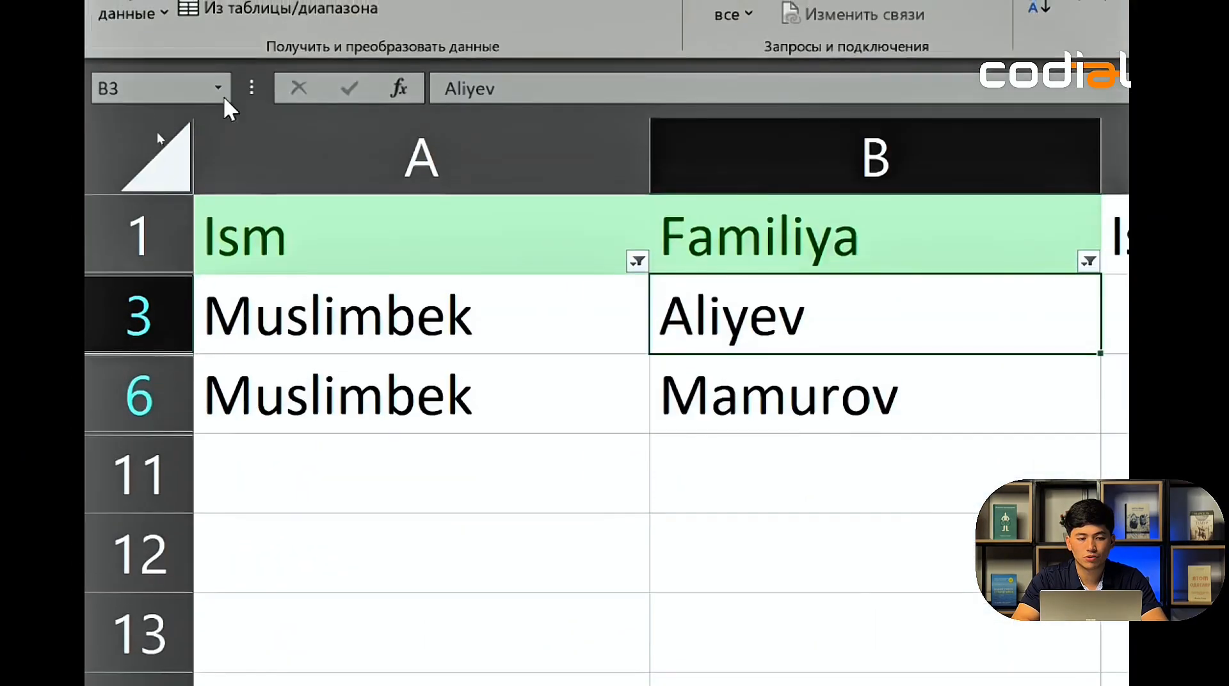
pyautogui.moveTo(214, 3); pyautogui.dragTo(229, 85)
pyautogui.moveTo(318, 392); pyautogui.dragTo(318, 391)
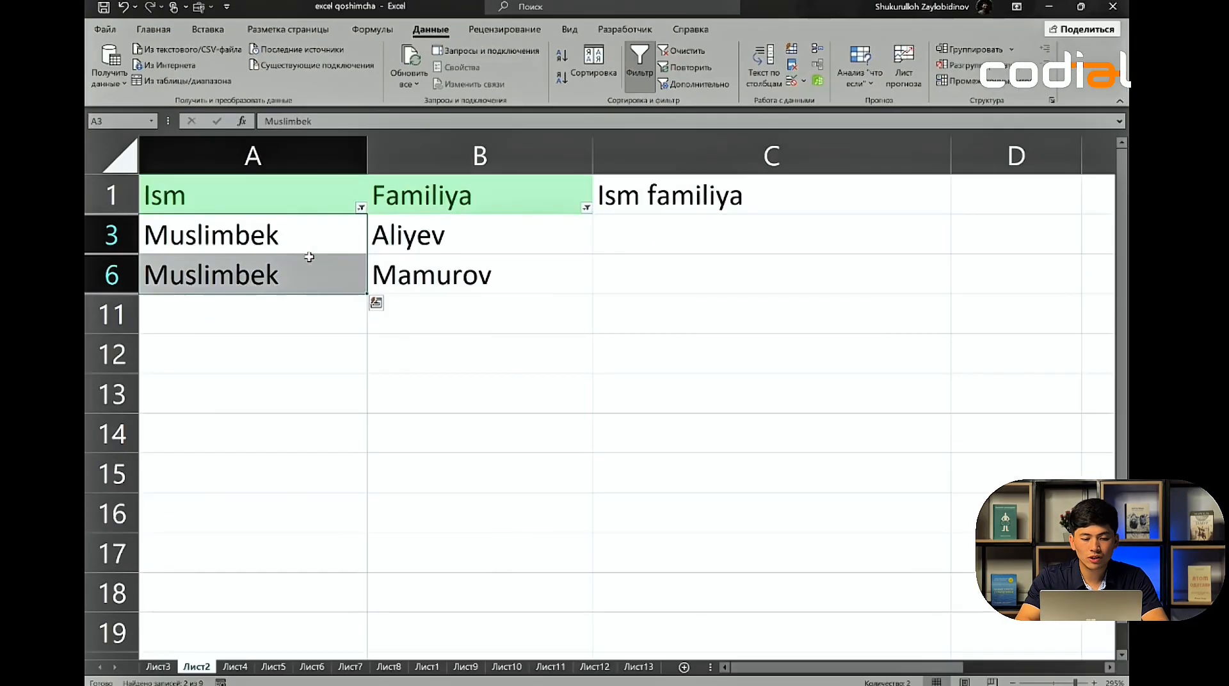
pyautogui.click(451, 323)
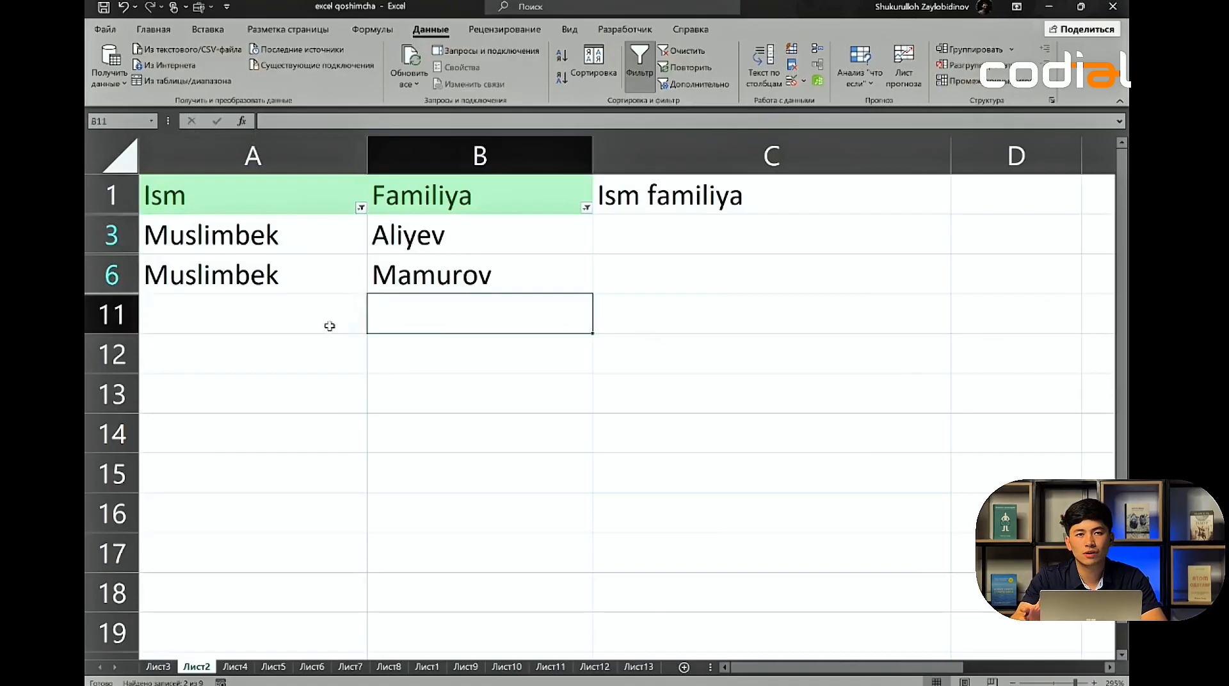
# - Empty the "contains" condition of the Ism text filter and apply it to show all rows
pyautogui.click(361, 208)
pyautogui.moveTo(320, 338)
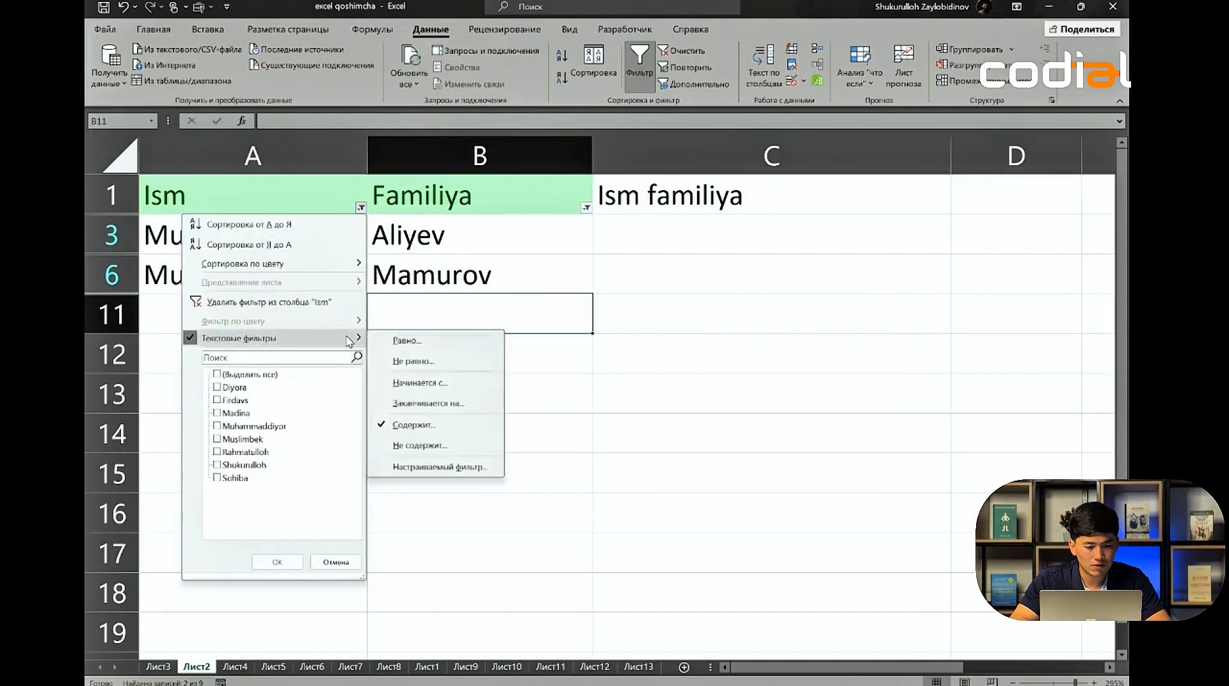
pyautogui.click(414, 426)
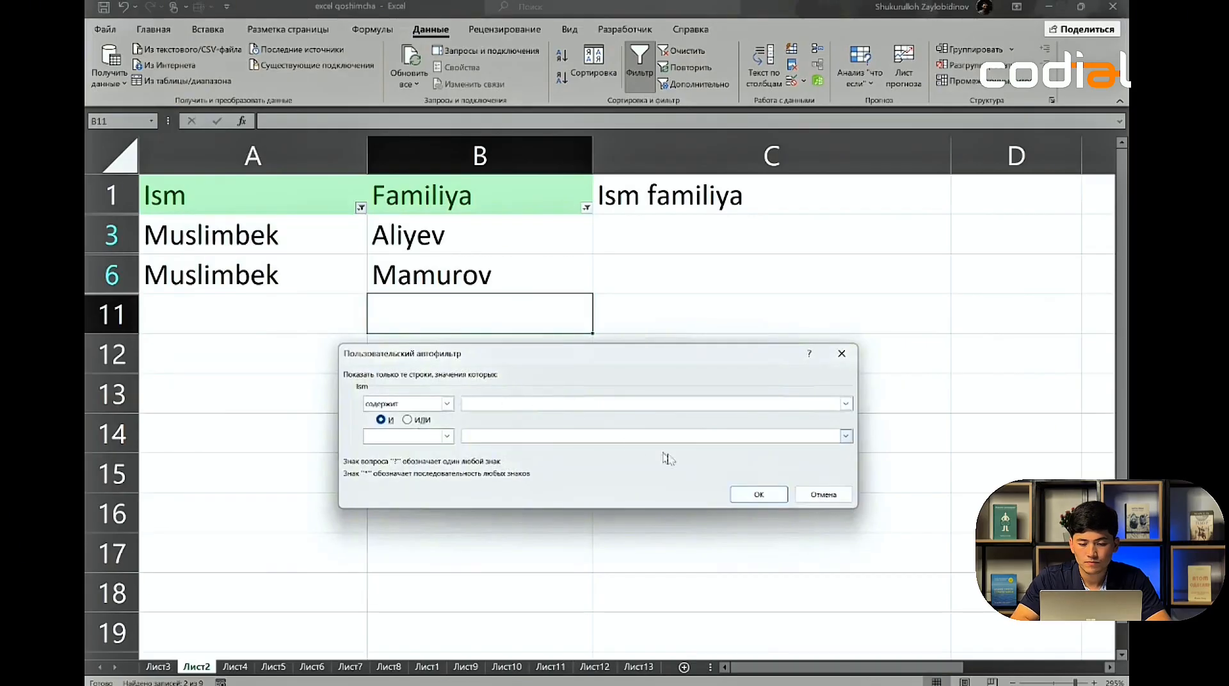
pyautogui.click(746, 493)
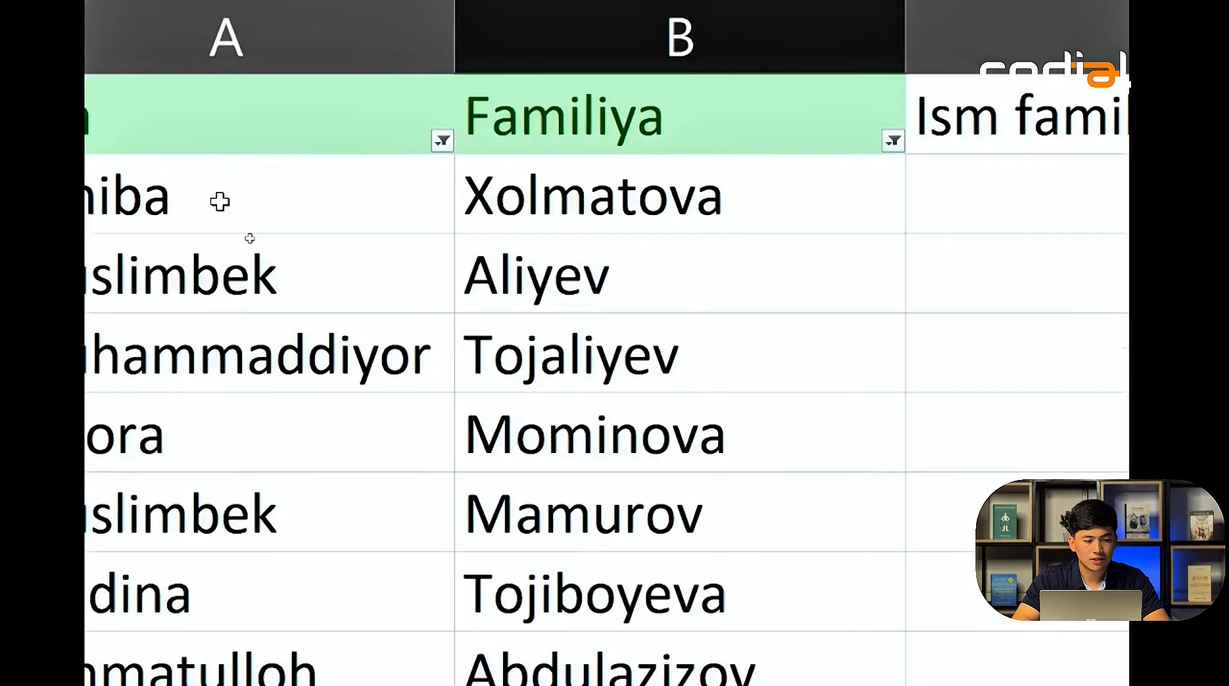
# - Examine the separate first names and surnames beside the empty cells of the Ism familiya column
pyautogui.click(250, 235)
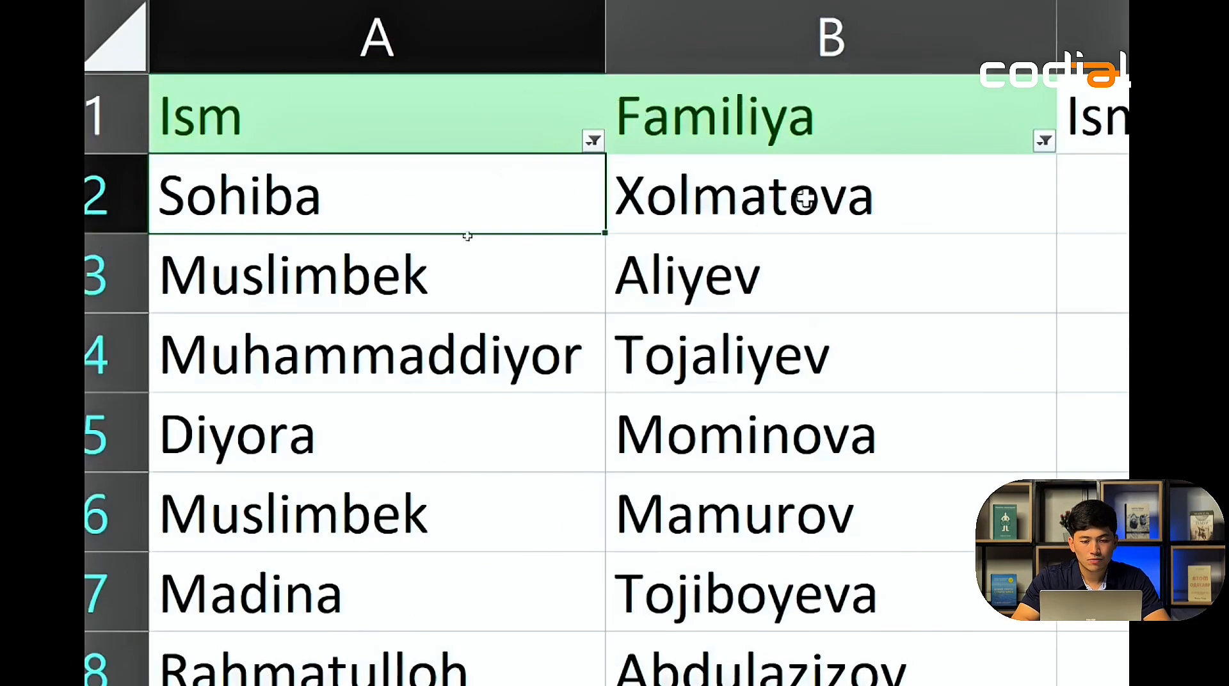
pyautogui.click(748, 199)
pyautogui.click(467, 208)
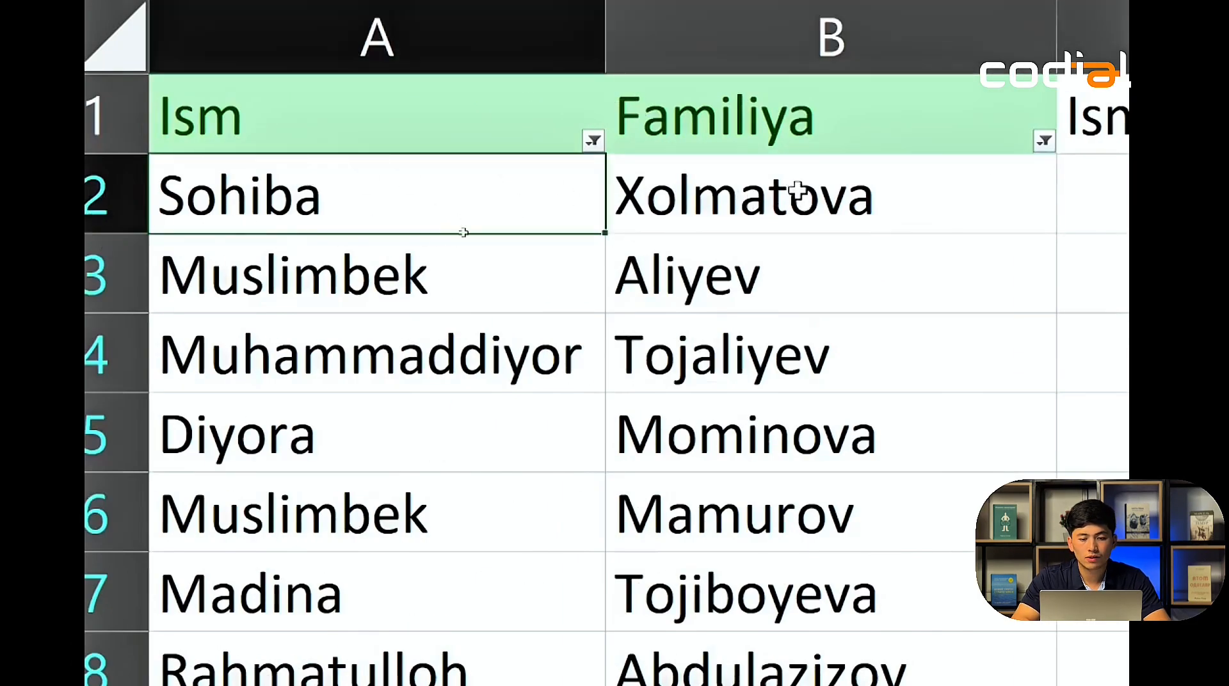
pyautogui.click(797, 191)
pyautogui.click(539, 193)
pyautogui.click(666, 192)
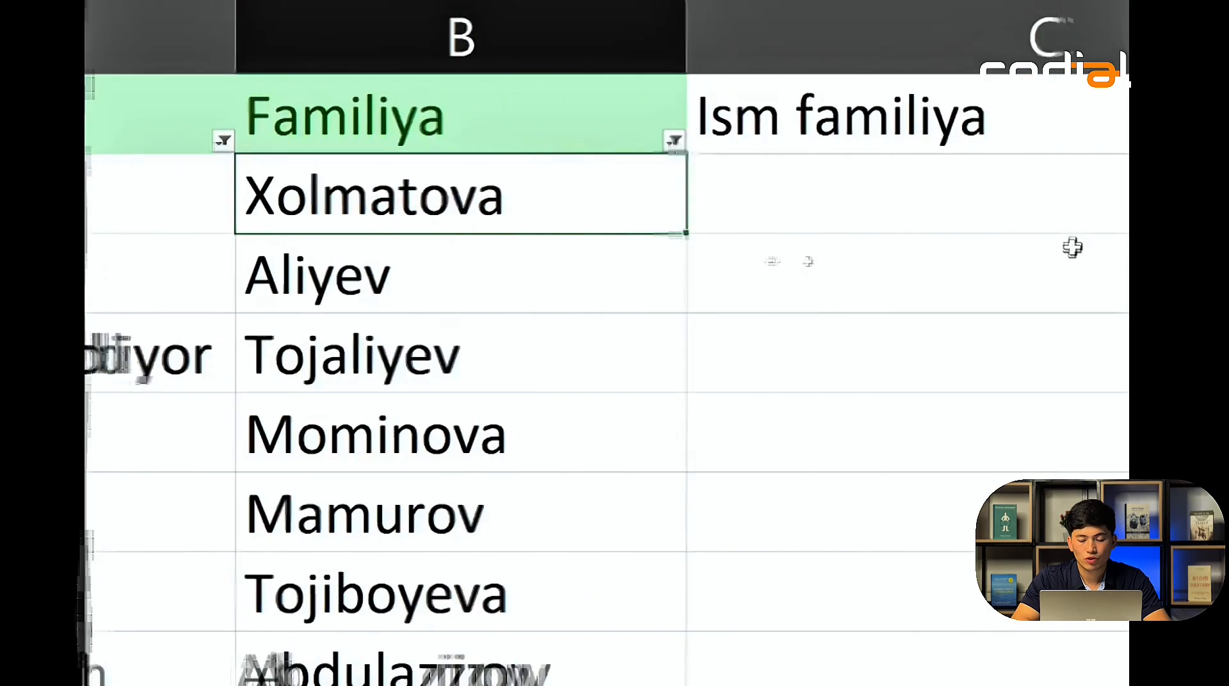
pyautogui.moveTo(646, 203); pyautogui.dragTo(620, 679)
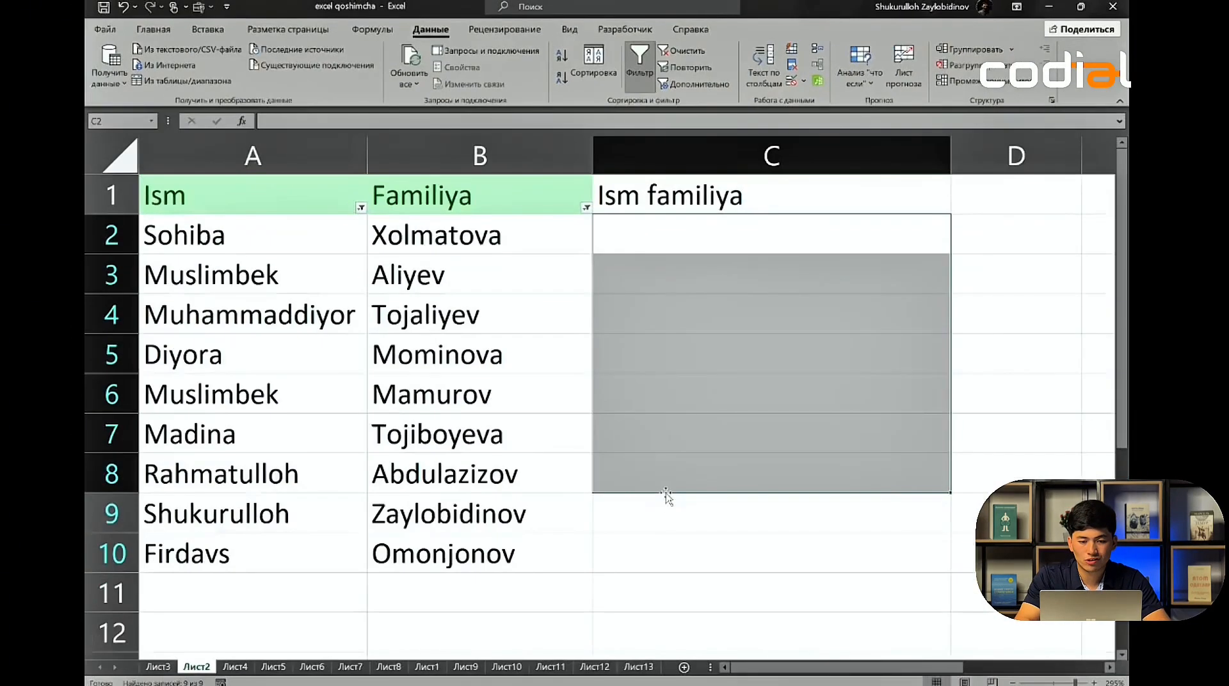
pyautogui.click(692, 230)
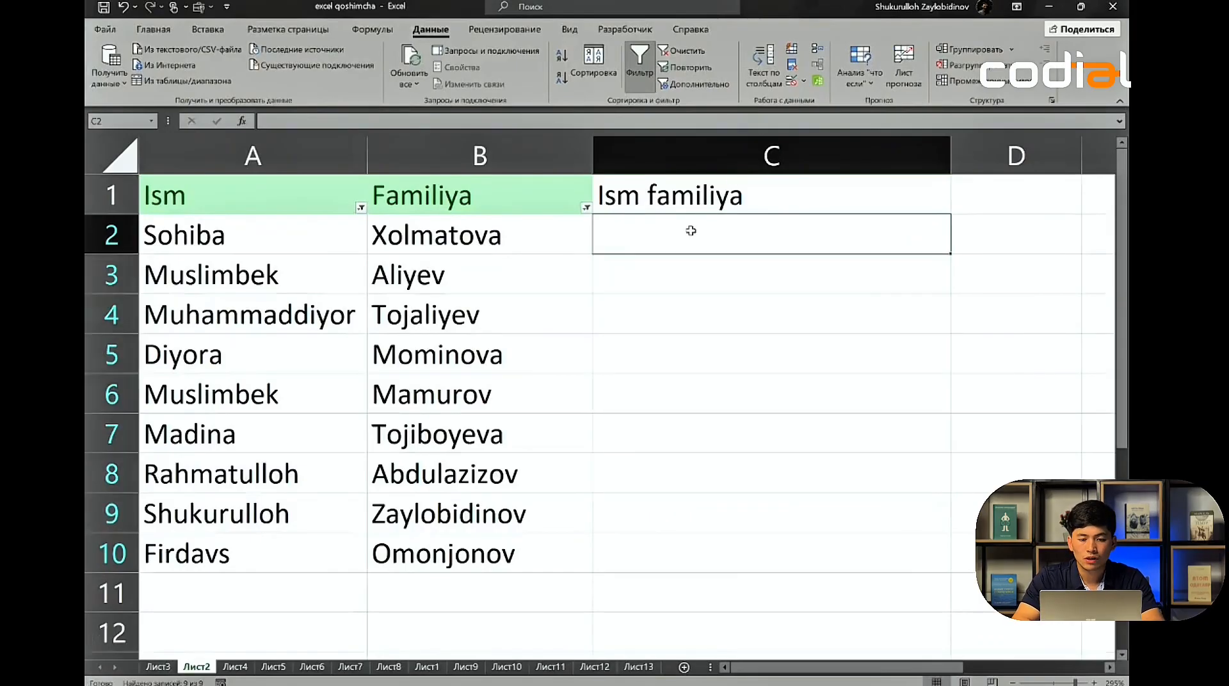
pyautogui.moveTo(671, 233); pyautogui.dragTo(660, 524)
pyautogui.click(244, 281)
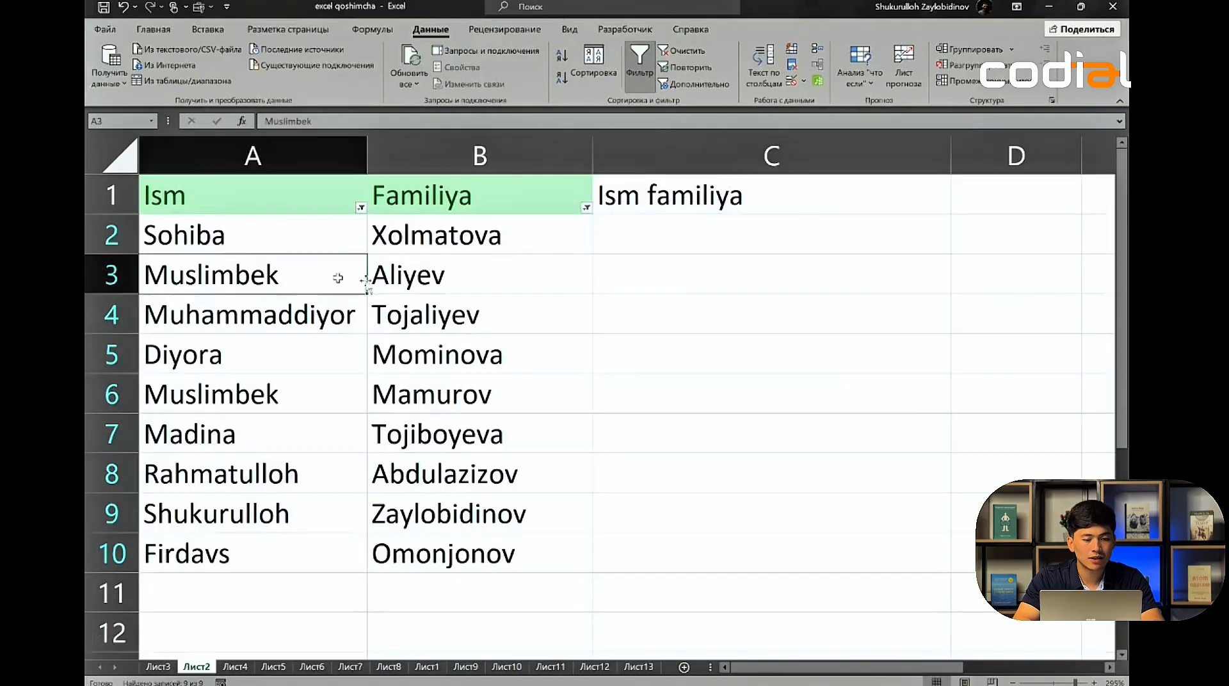
pyautogui.click(445, 286)
pyautogui.moveTo(759, 246); pyautogui.dragTo(728, 524)
pyautogui.click(668, 242)
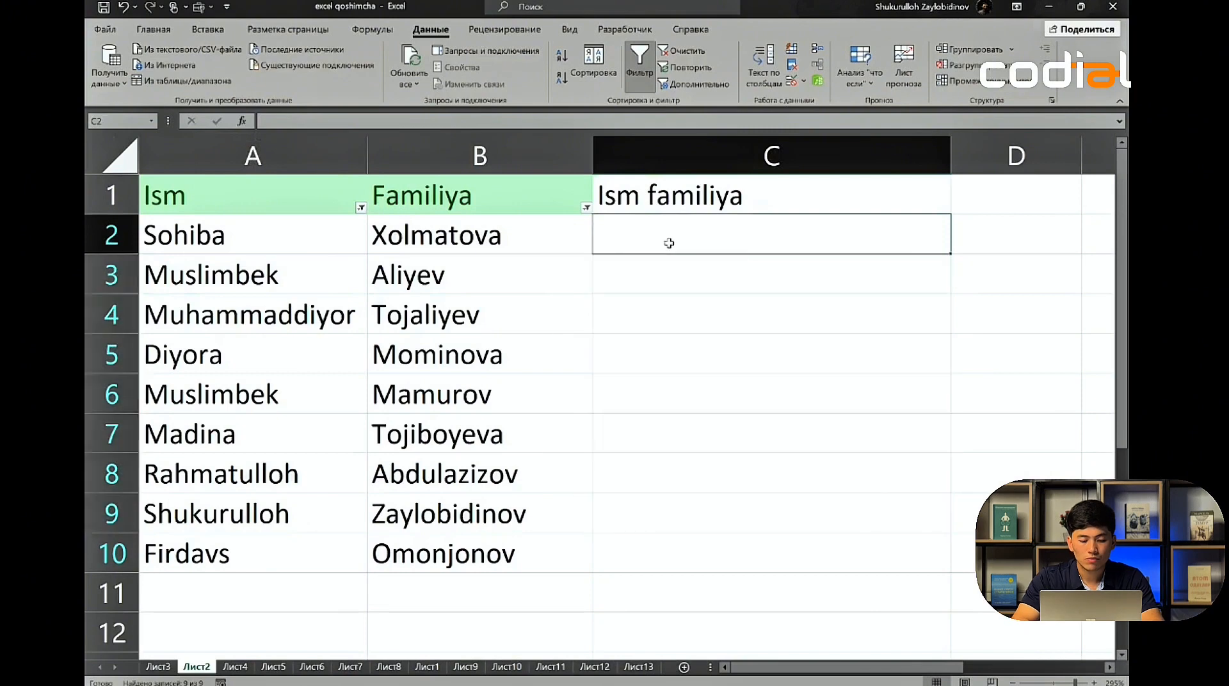
# - Enter row 2's first name and surname in C2, separated by a space, with the surname capitalised
pyautogui.click(262, 239)
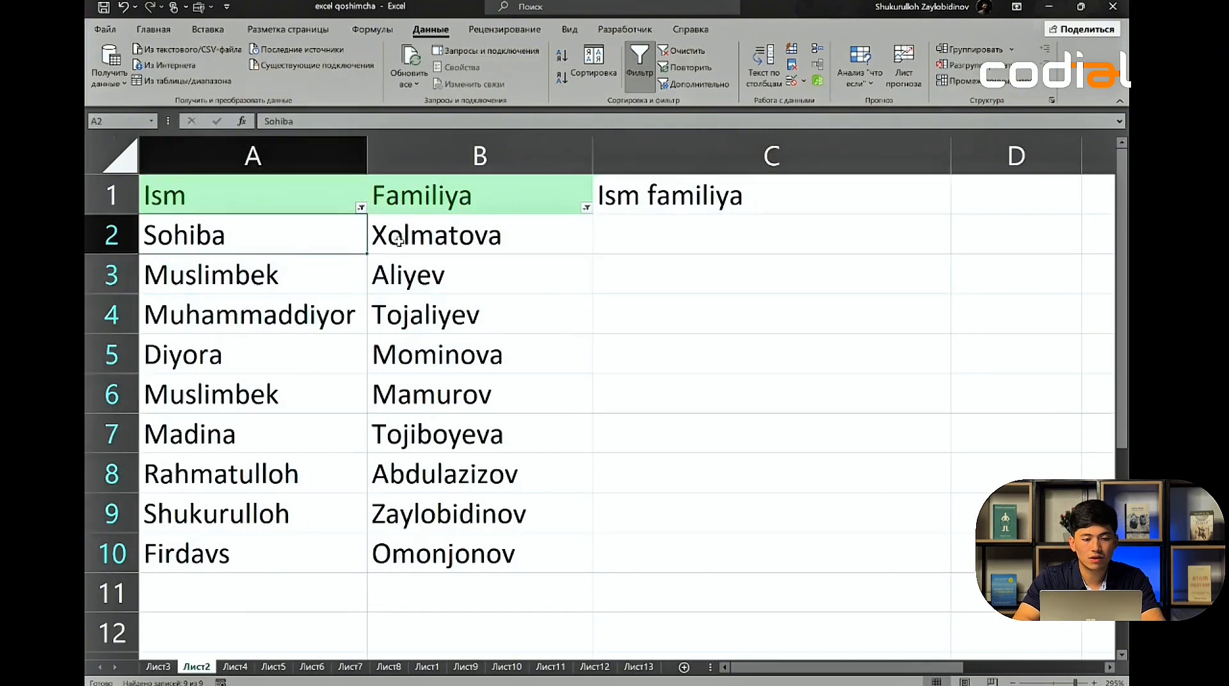
pyautogui.click(398, 242)
pyautogui.click(752, 232)
pyautogui.write('So')
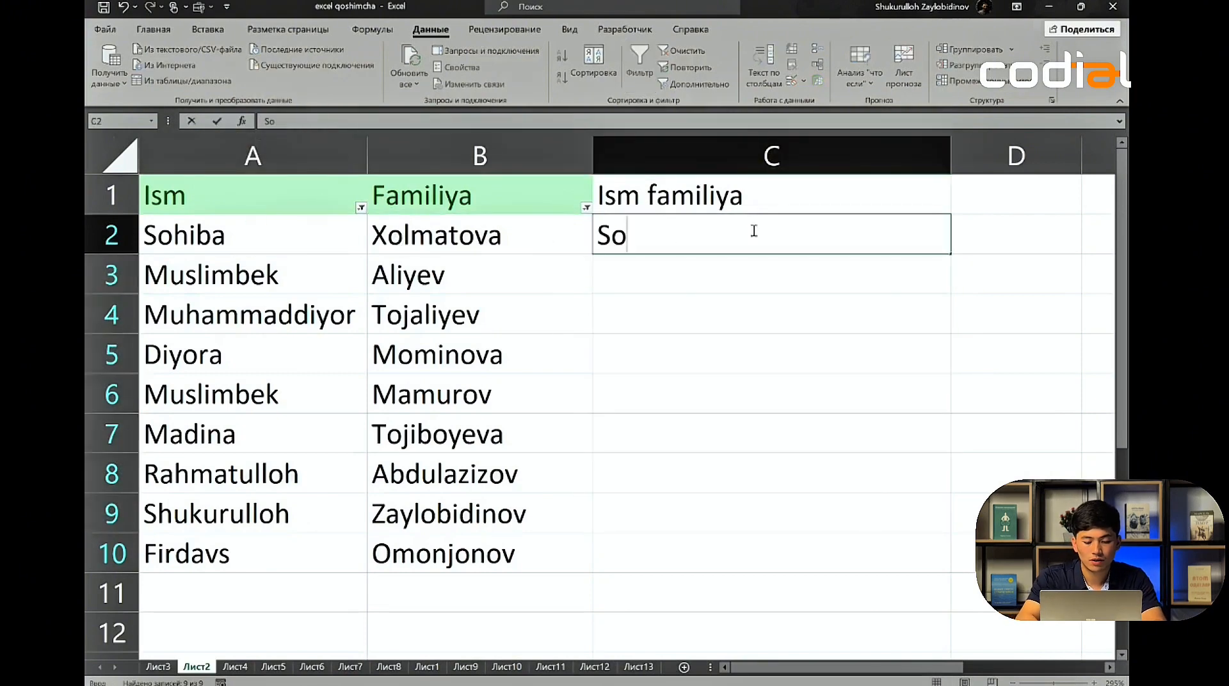
pyautogui.write('hiba o')
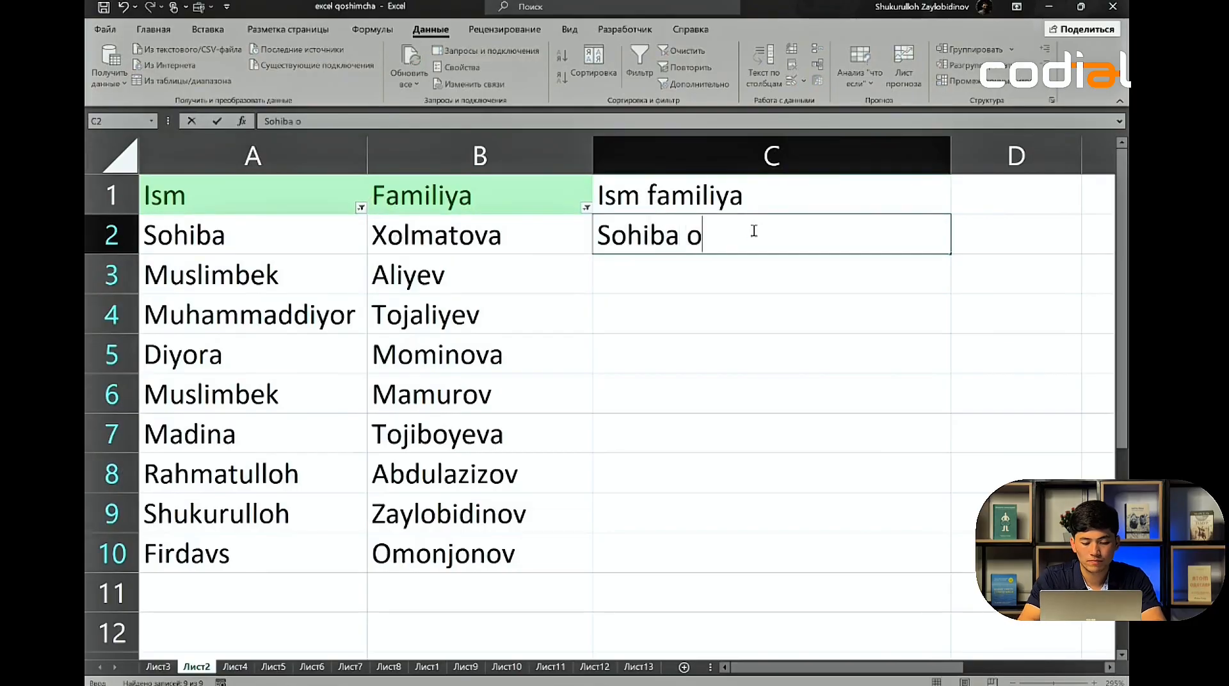
pyautogui.write('lmatova')
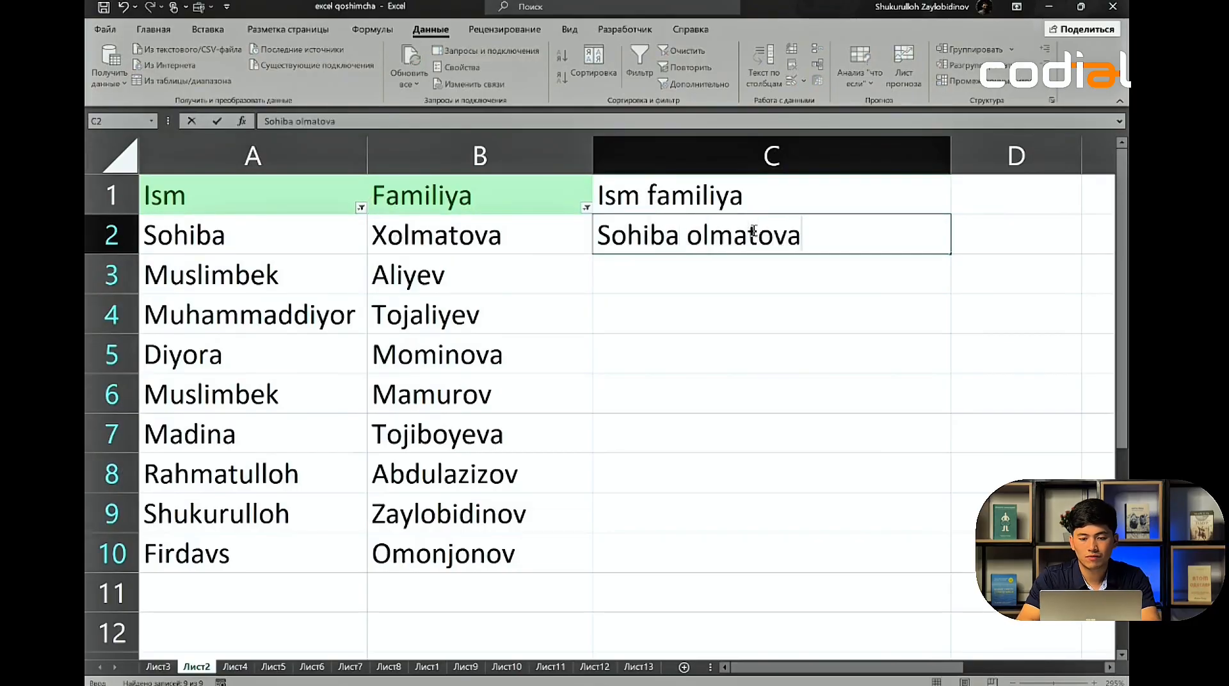
pyautogui.press('Left')
pyautogui.press('Left')
pyautogui.doubleClick(699, 238)
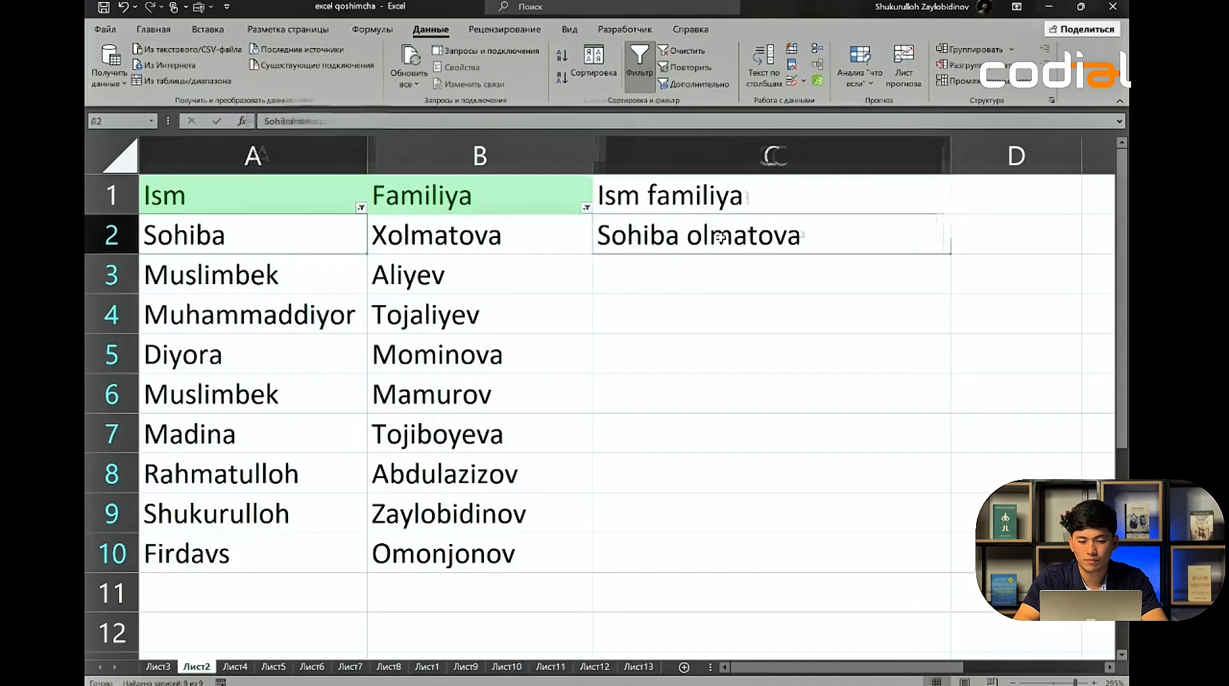
pyautogui.write('X')
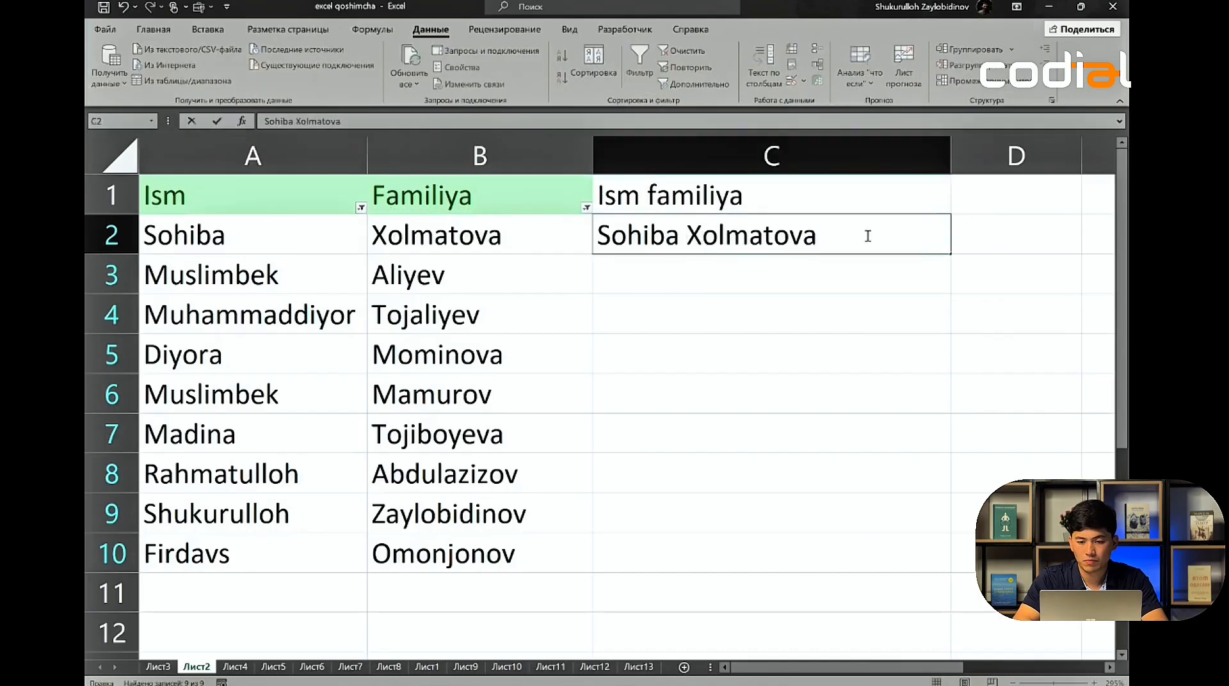
pyautogui.press('Return')
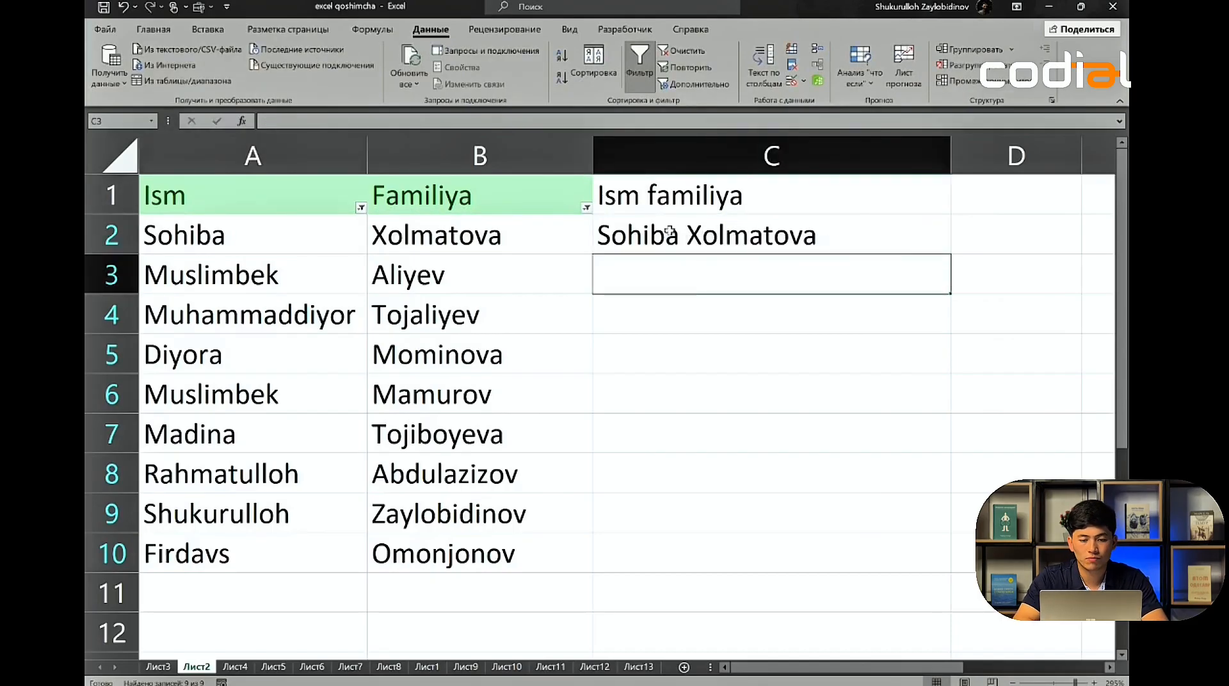
# - Flash Fill the Ism familiya column from C2 down to row 10 and compare it with the two source columns
pyautogui.click(669, 232)
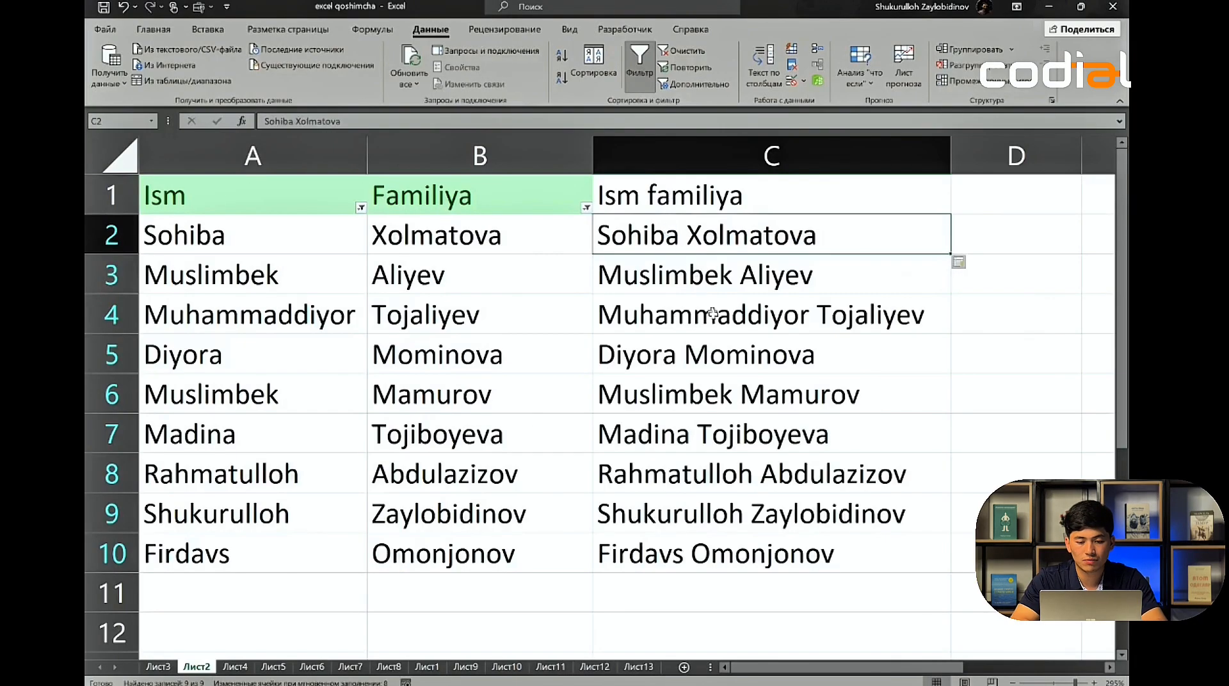
pyautogui.moveTo(298, 232); pyautogui.dragTo(469, 533)
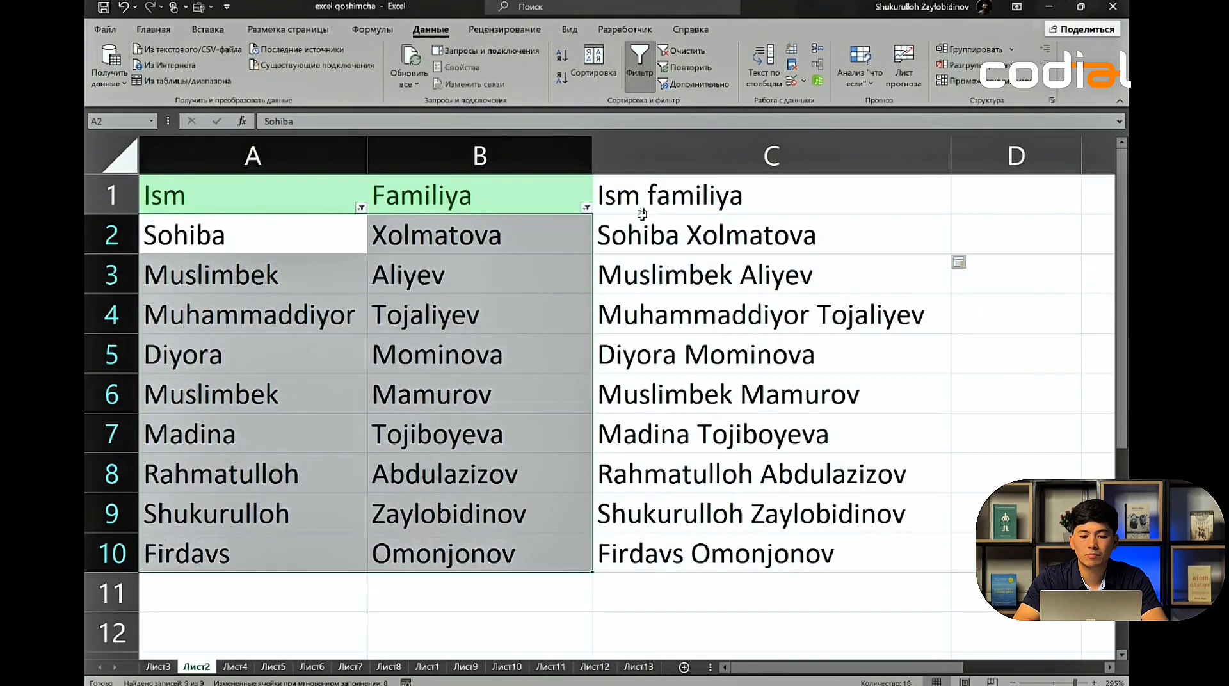
pyautogui.moveTo(642, 217); pyautogui.dragTo(641, 547)
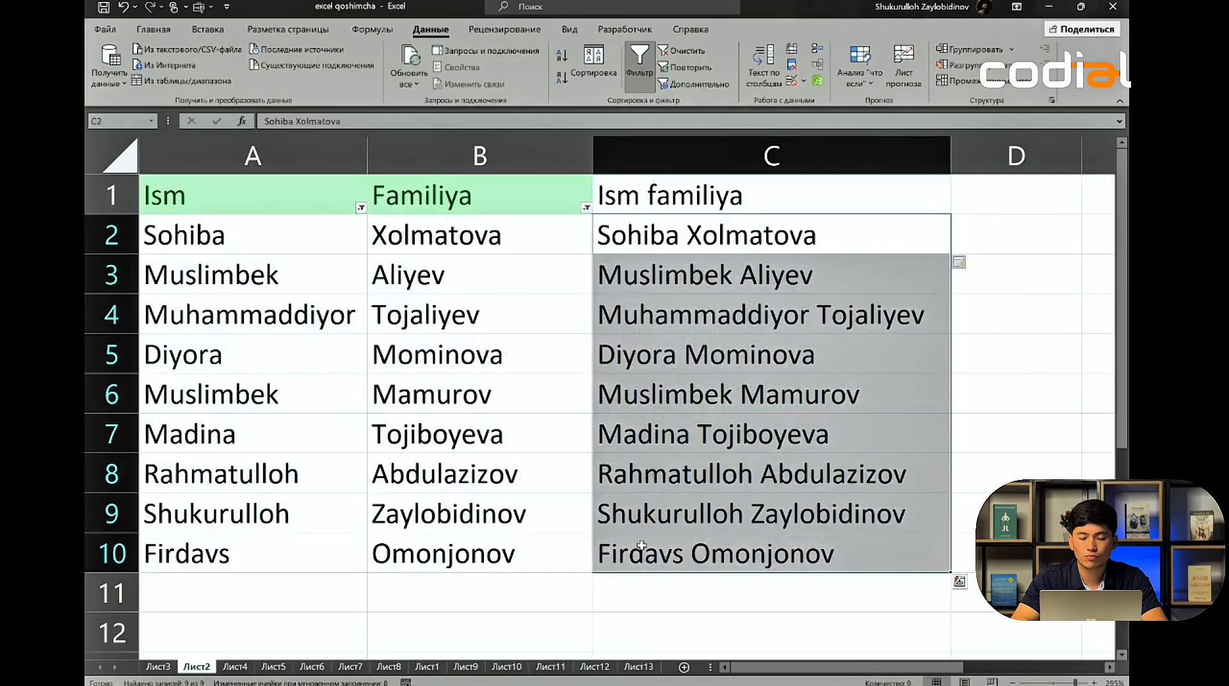
# - Copy the full names in C2:C10 to G2 and widen column G to fit them
pyautogui.hscroll(4, 792, 532)
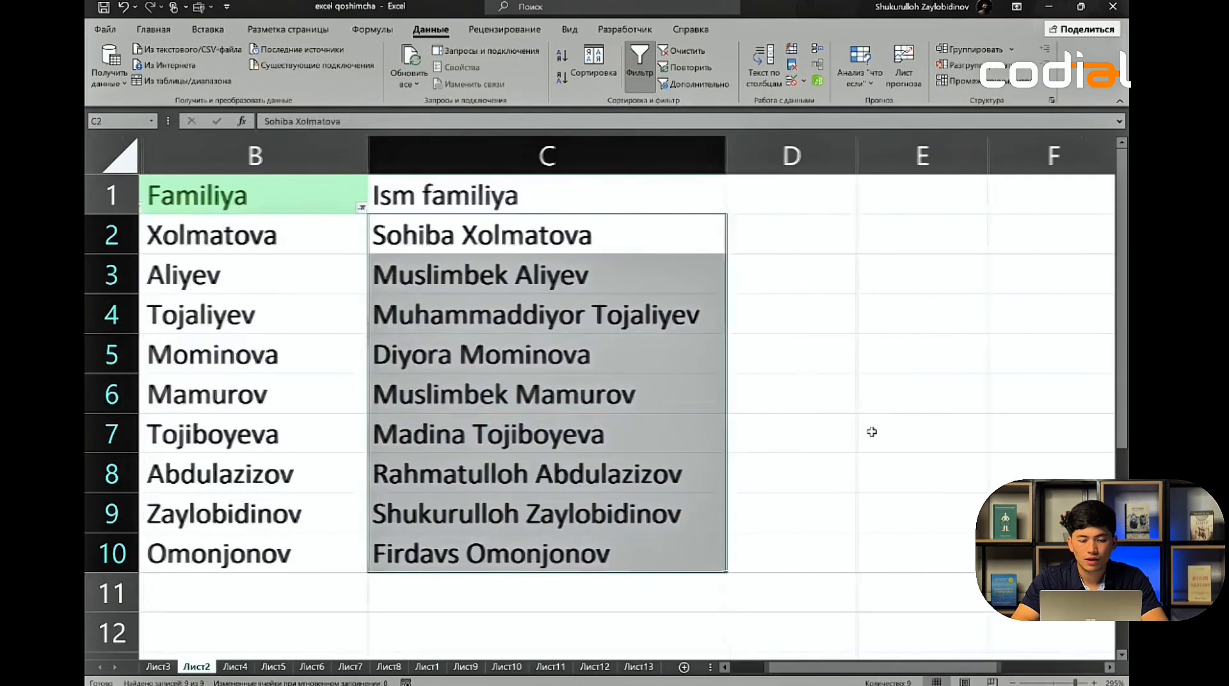
pyautogui.click(832, 256)
pyautogui.moveTo(557, 226); pyautogui.dragTo(560, 541)
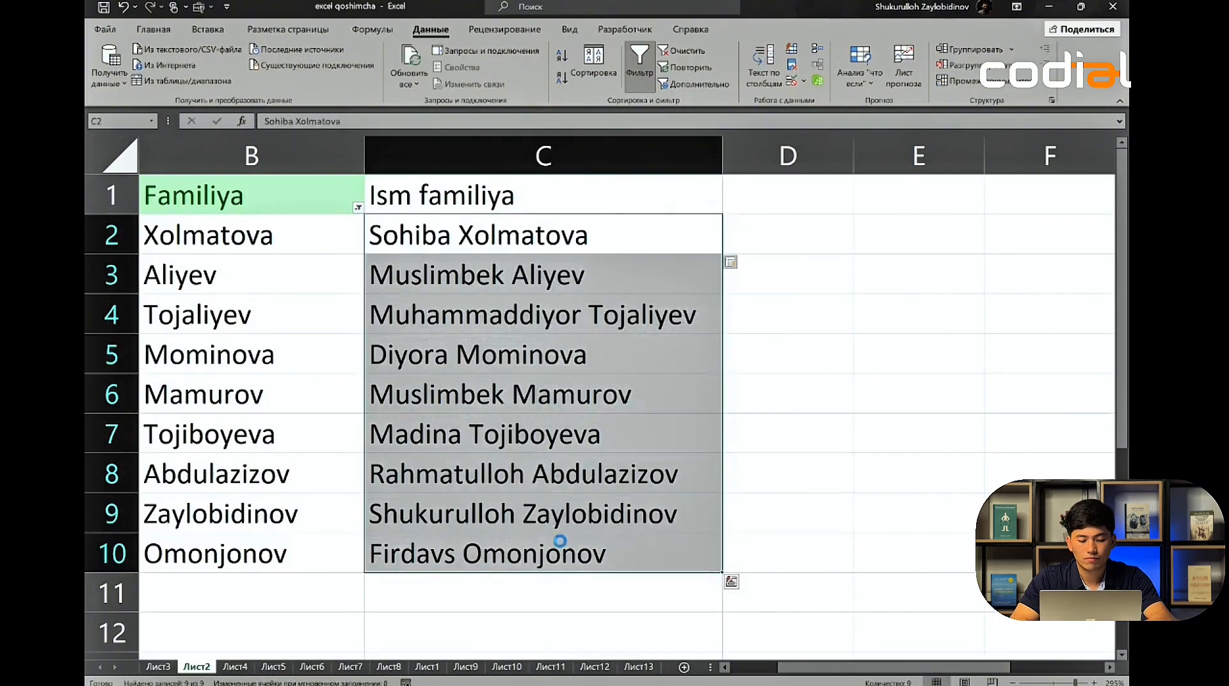
pyautogui.hotkey('ctrl', 'c')
pyautogui.hscroll(5, 560, 541)
pyautogui.hscroll(-6, 560, 542)
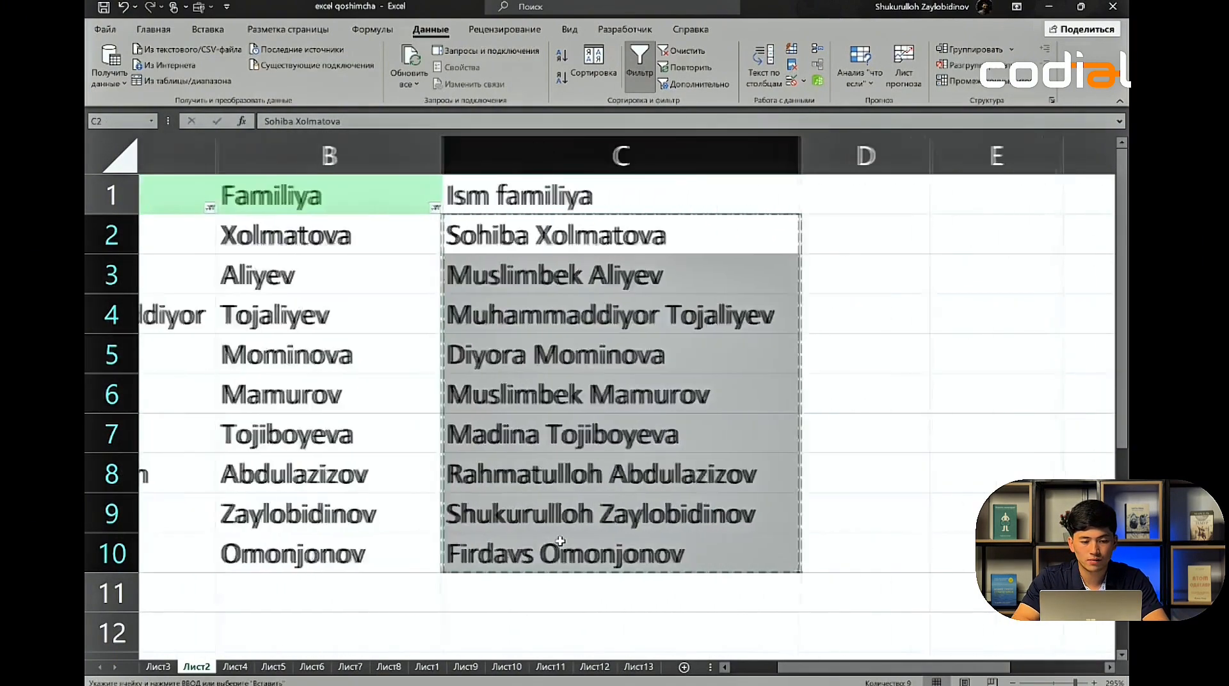
pyautogui.hscroll(4, 560, 542)
pyautogui.click(593, 225)
pyautogui.hotkey('ctrl', 'v')
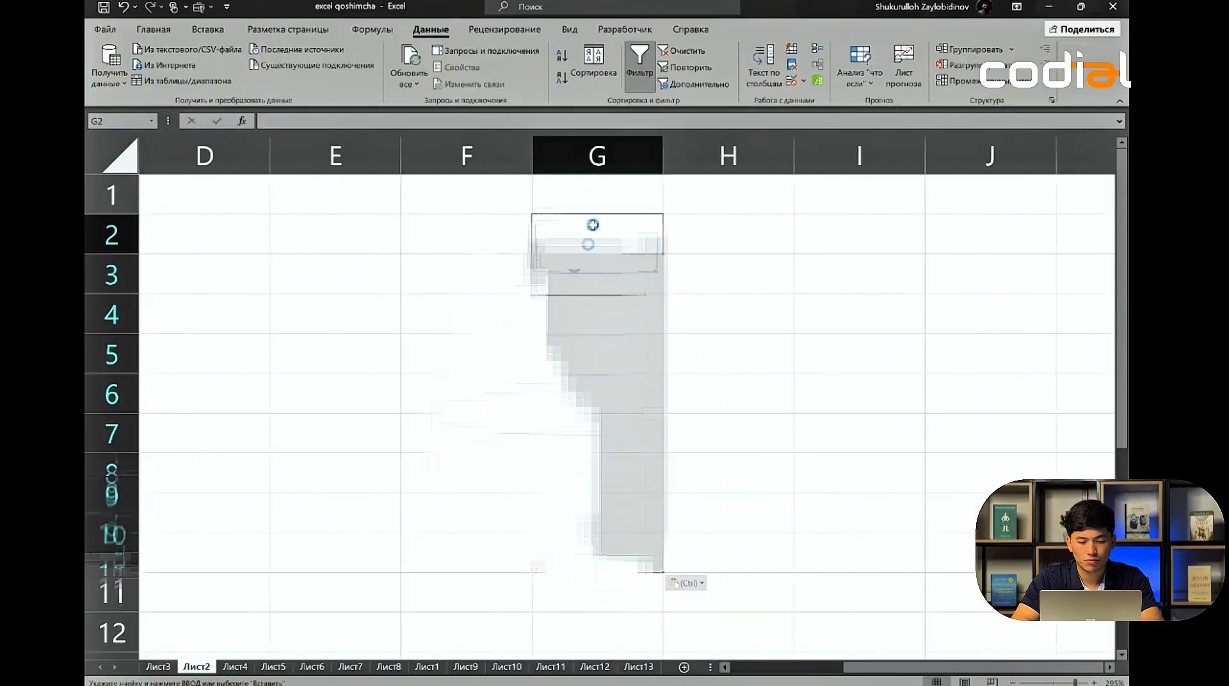
pyautogui.moveTo(663, 152); pyautogui.dragTo(920, 179)
pyautogui.hscroll(2, 909, 180)
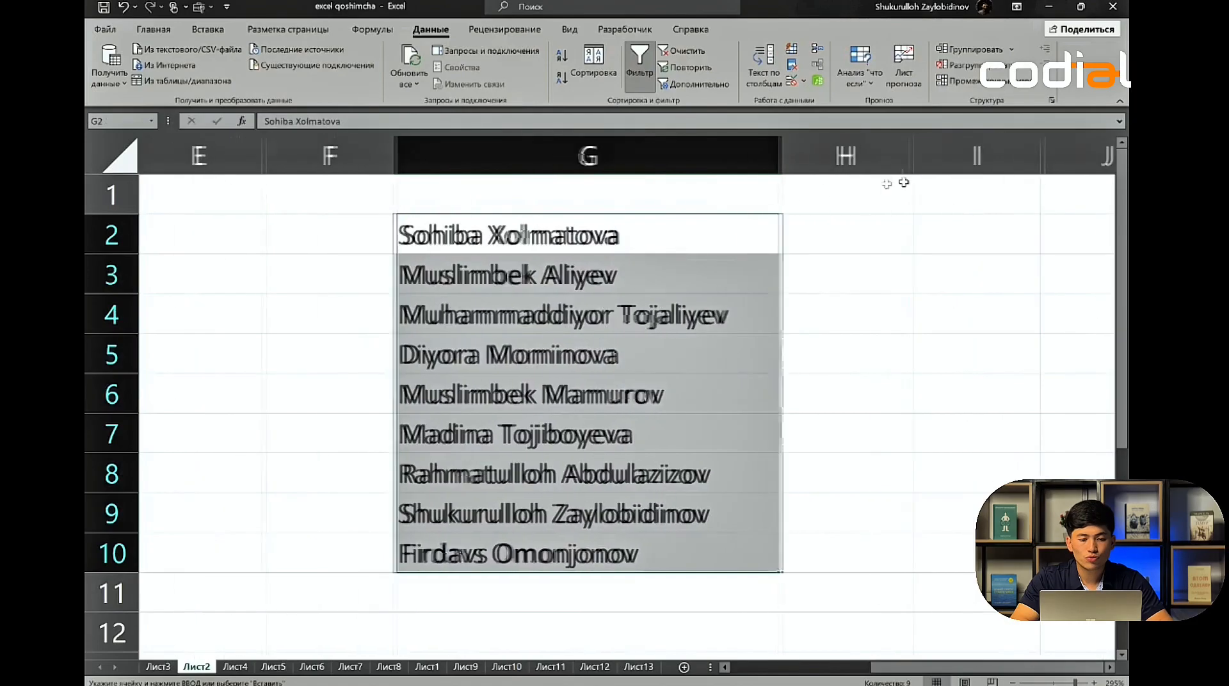
# - Compare the full names in column G with the separate Ism and Familiya columns
pyautogui.click(736, 247)
pyautogui.click(796, 248)
pyautogui.click(984, 241)
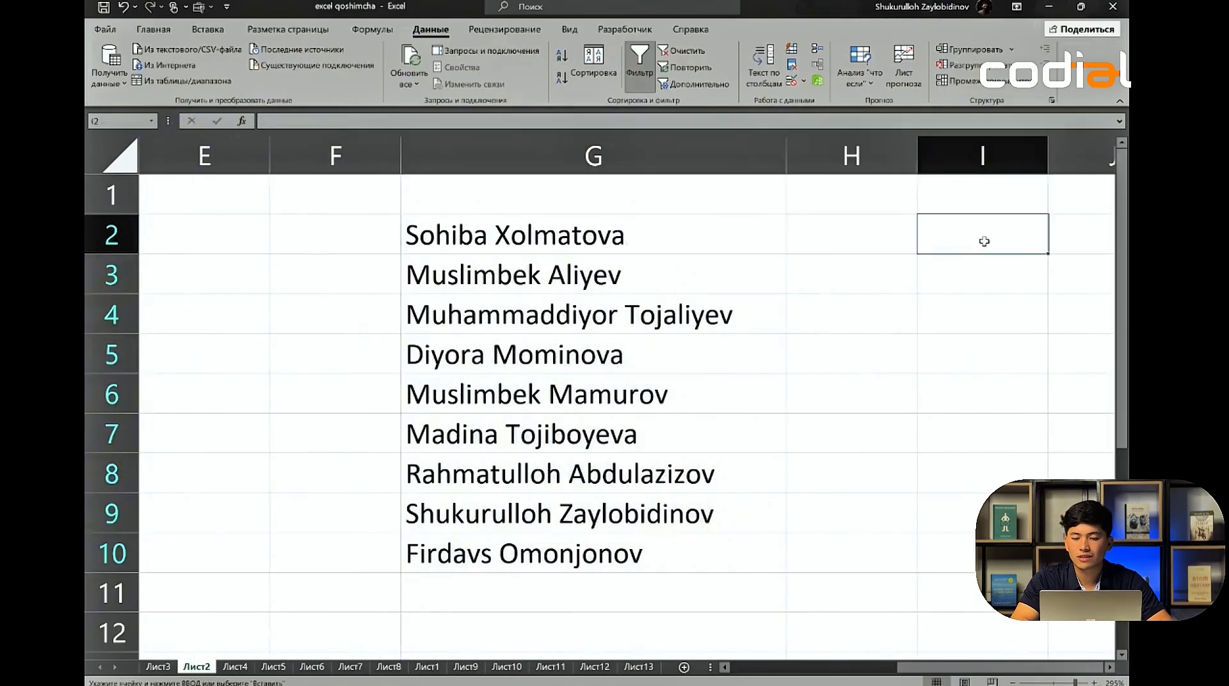
pyautogui.click(873, 247)
pyautogui.hscroll(-3, 873, 247)
pyautogui.moveTo(225, 236); pyautogui.dragTo(445, 512)
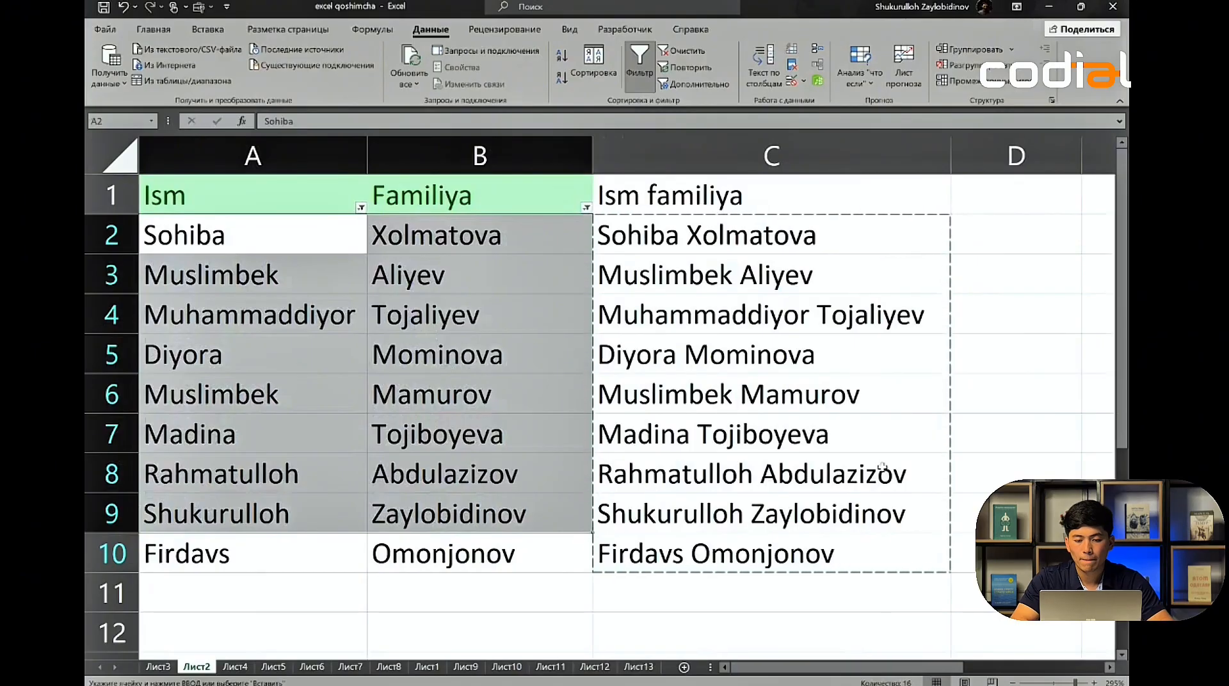
pyautogui.hscroll(5, 882, 467)
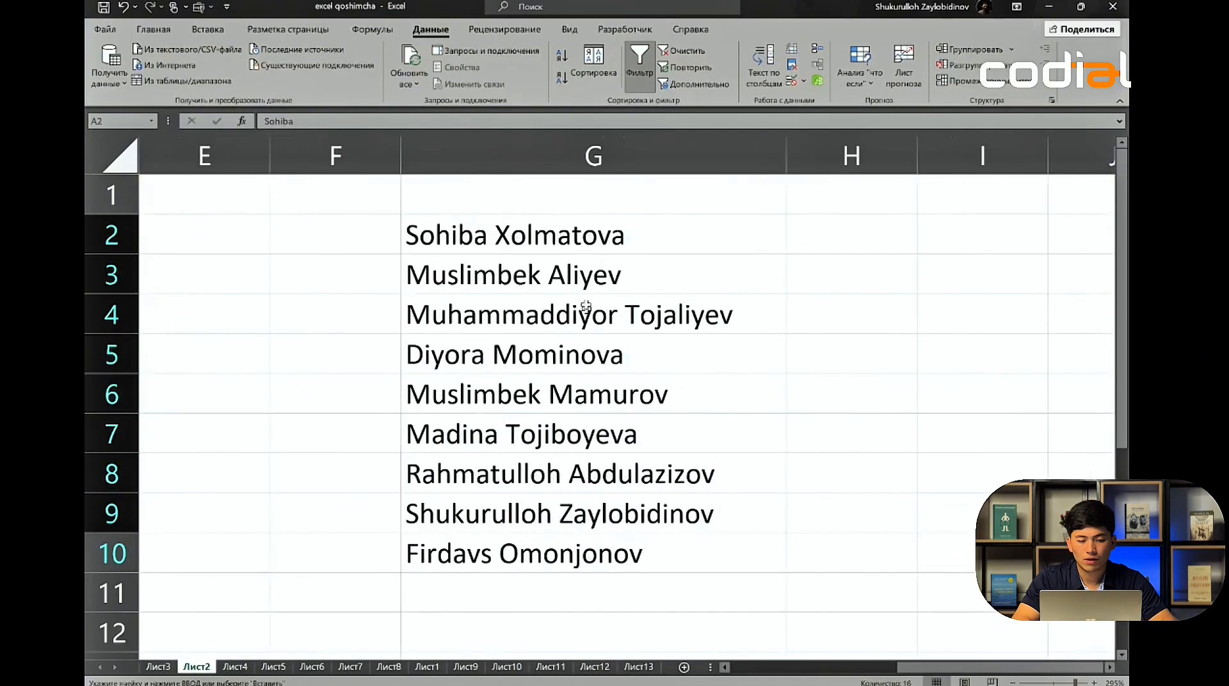
pyautogui.moveTo(543, 242); pyautogui.dragTo(548, 533)
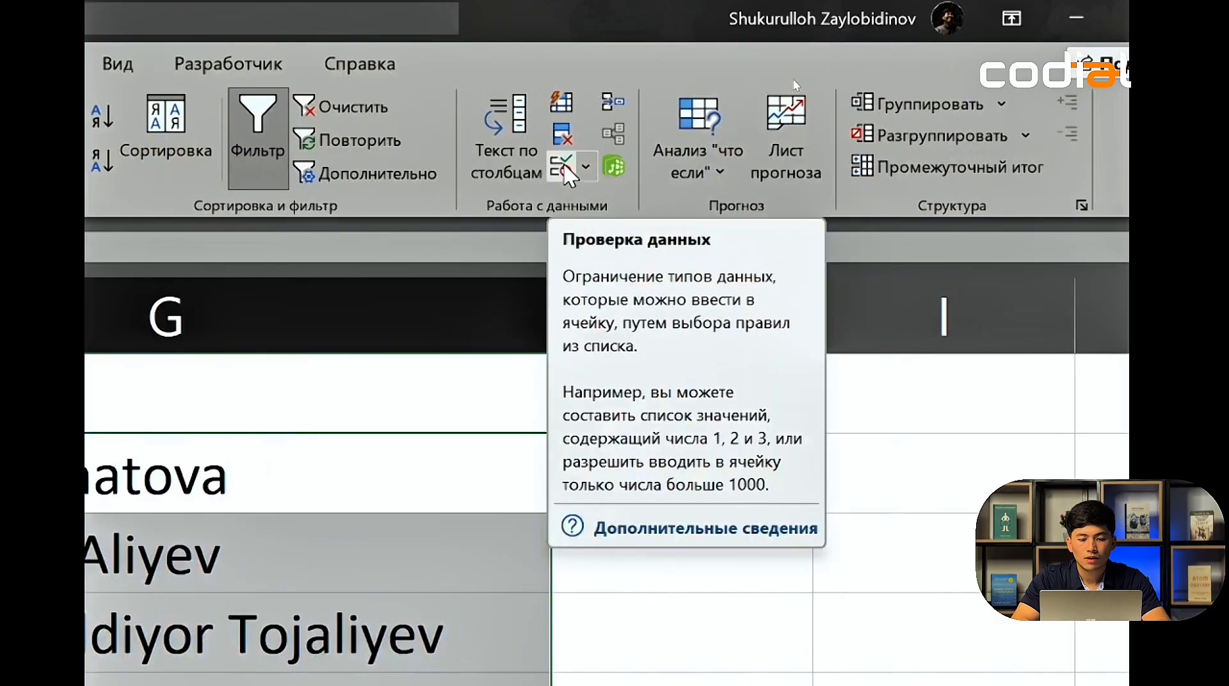
pyautogui.click(562, 170)
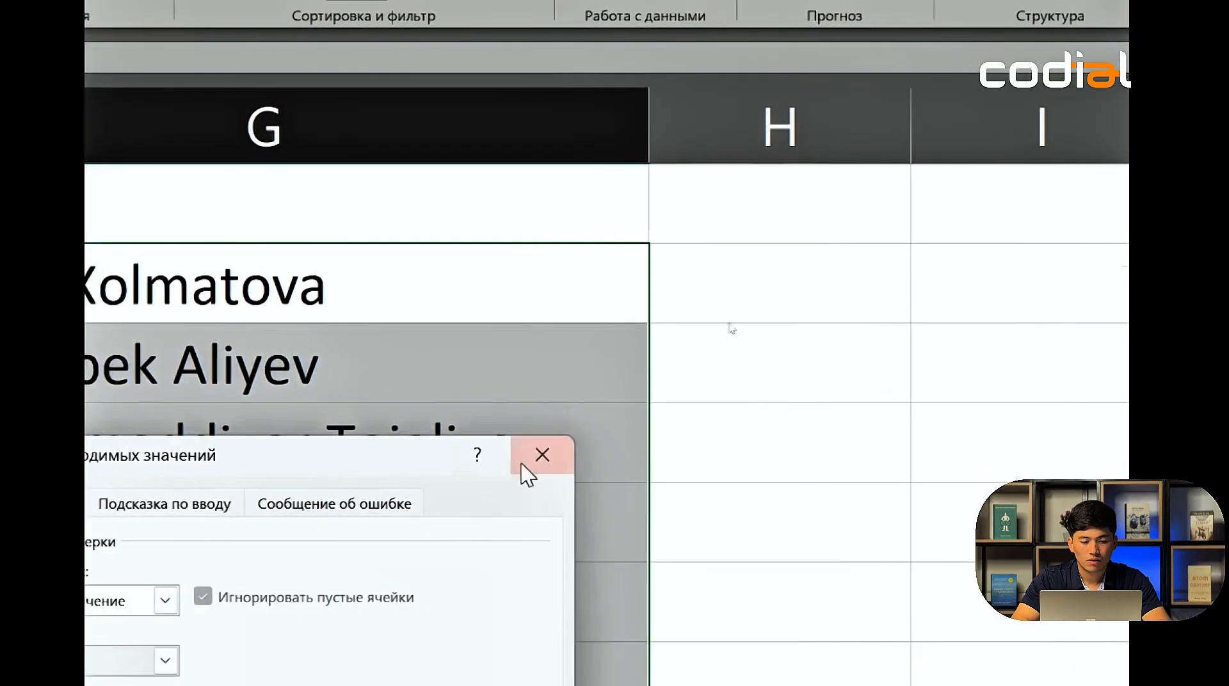
pyautogui.click(448, 568)
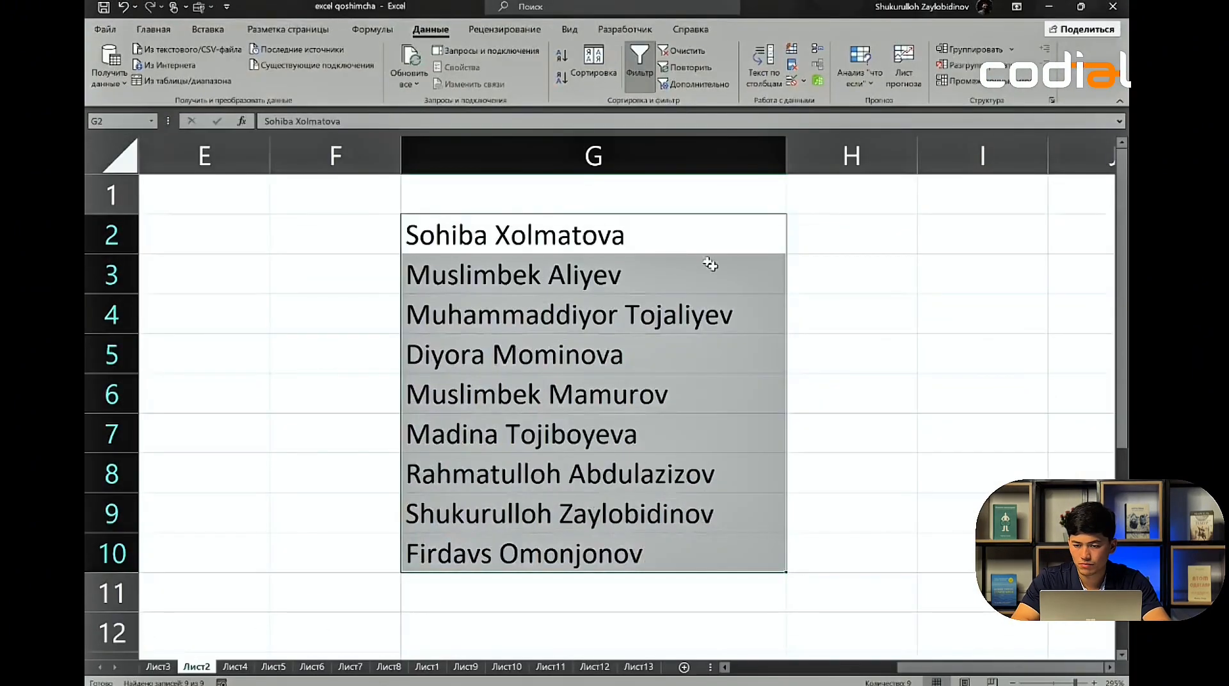
pyautogui.click(722, 279)
pyautogui.click(956, 232)
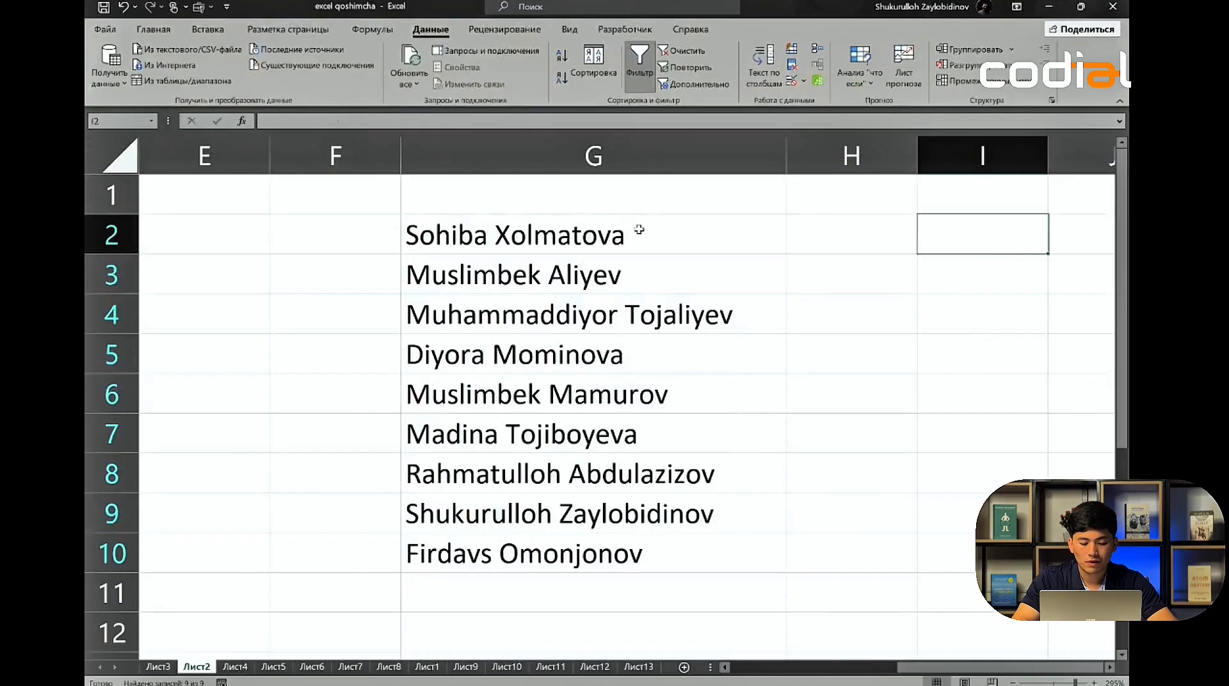
# - Split the full names in G2:G10 into two columns with Text to Columns, delimited by space only, with the tab delimiter off
pyautogui.moveTo(475, 233); pyautogui.dragTo(472, 547)
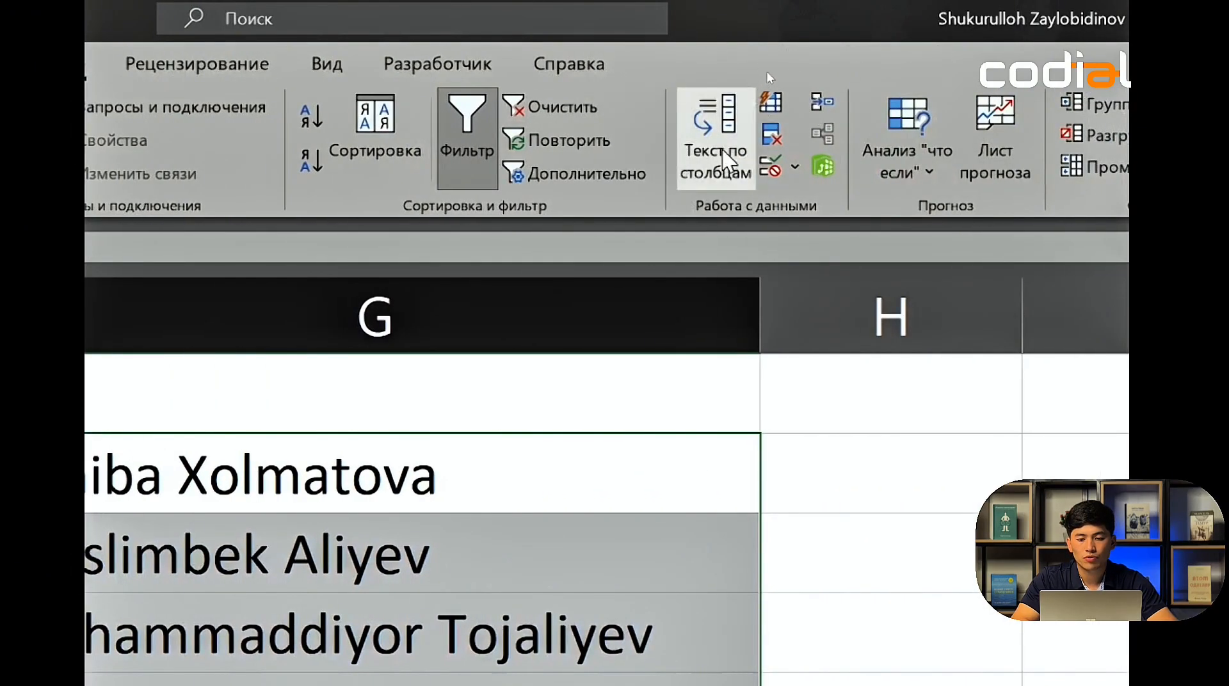
pyautogui.click(717, 133)
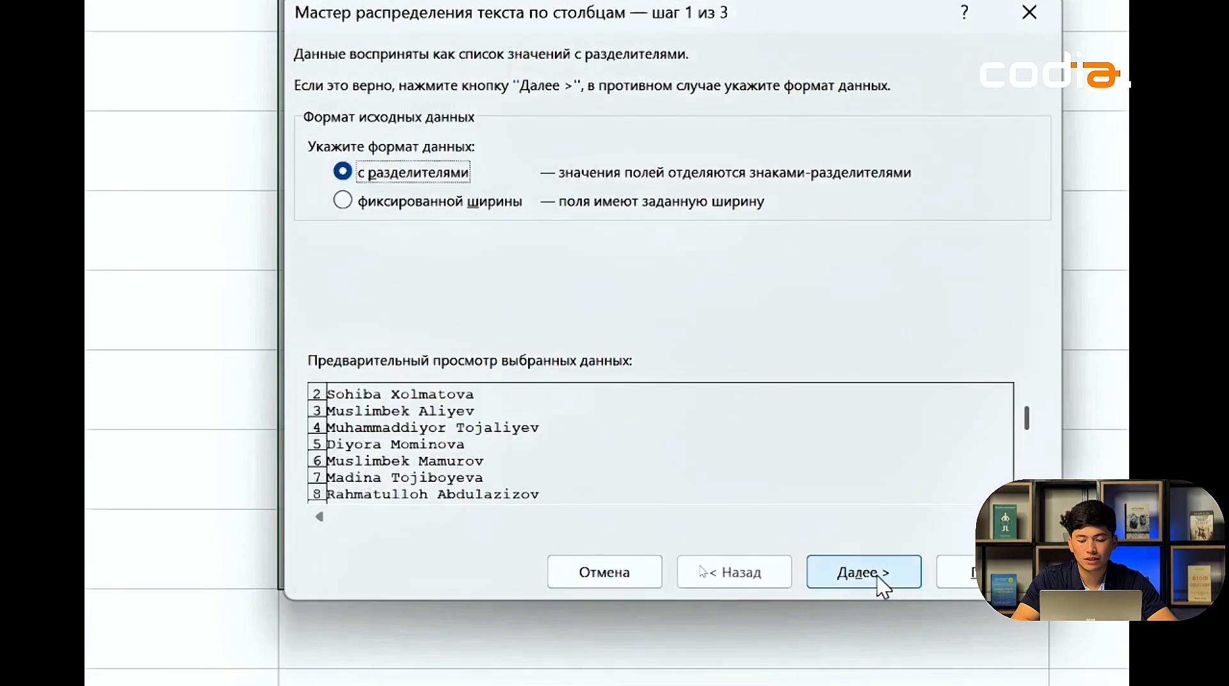
pyautogui.click(865, 581)
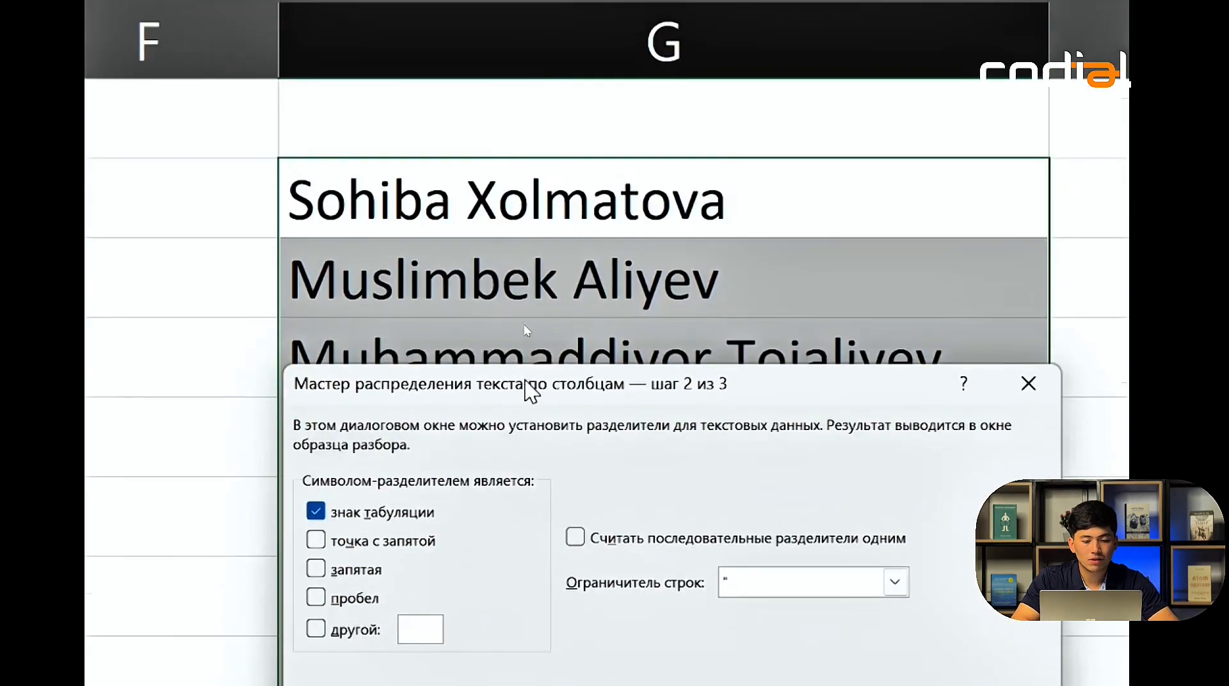
pyautogui.moveTo(525, 382); pyautogui.dragTo(507, 543)
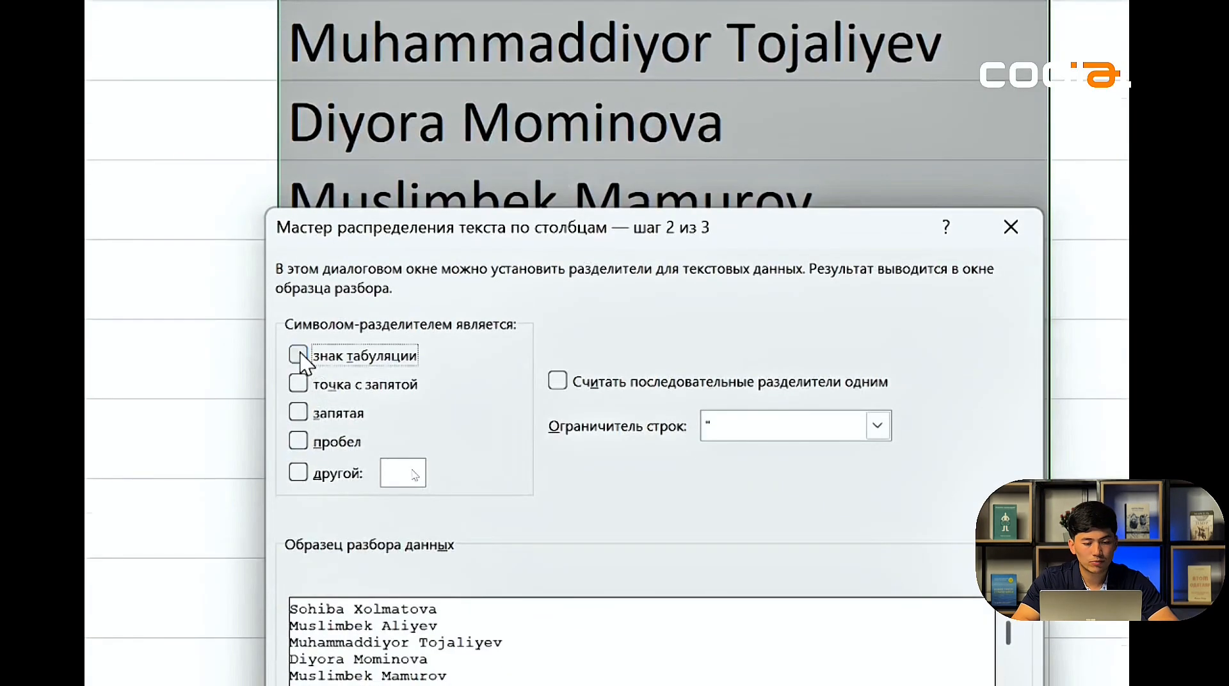
pyautogui.click(298, 441)
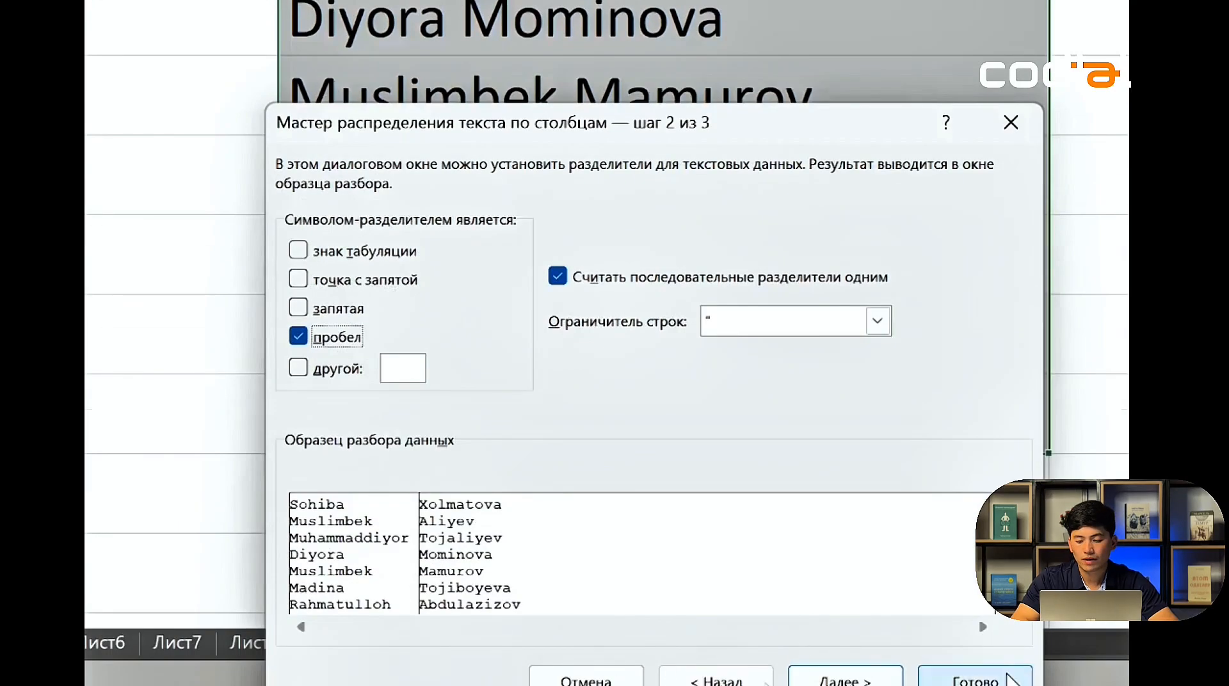
pyautogui.click(1010, 679)
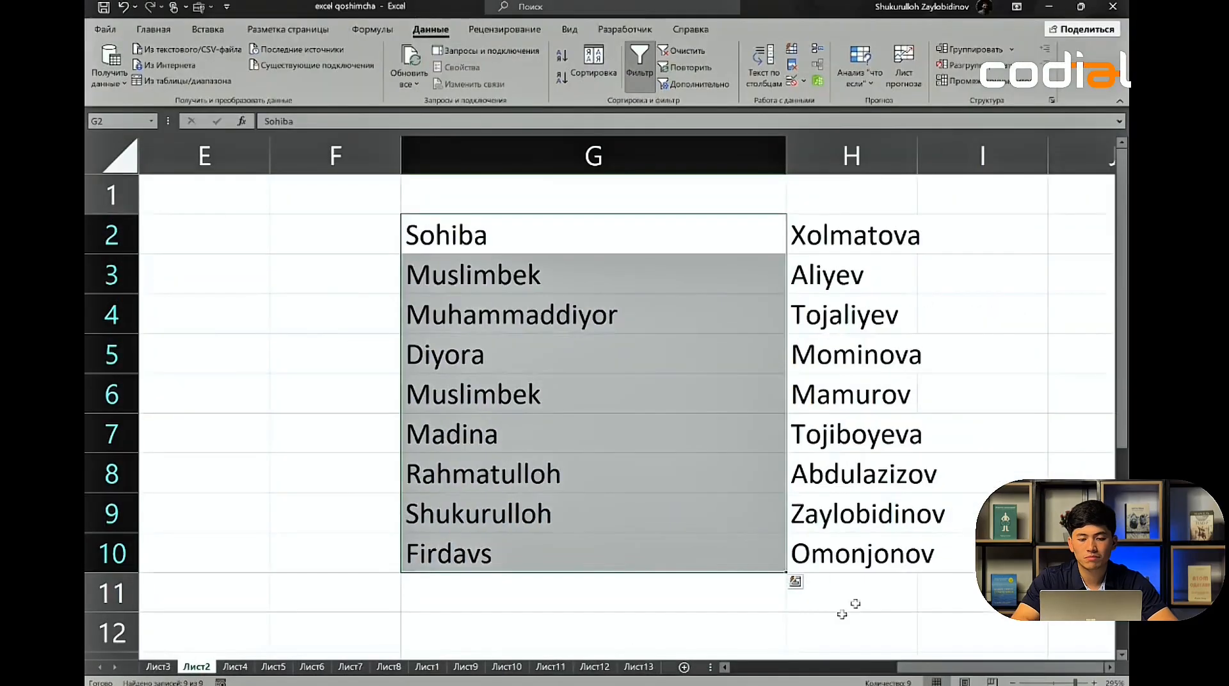
# - Compare the split names in columns G and H with the Ism, Familiya and Ism familiya columns
pyautogui.click(564, 231)
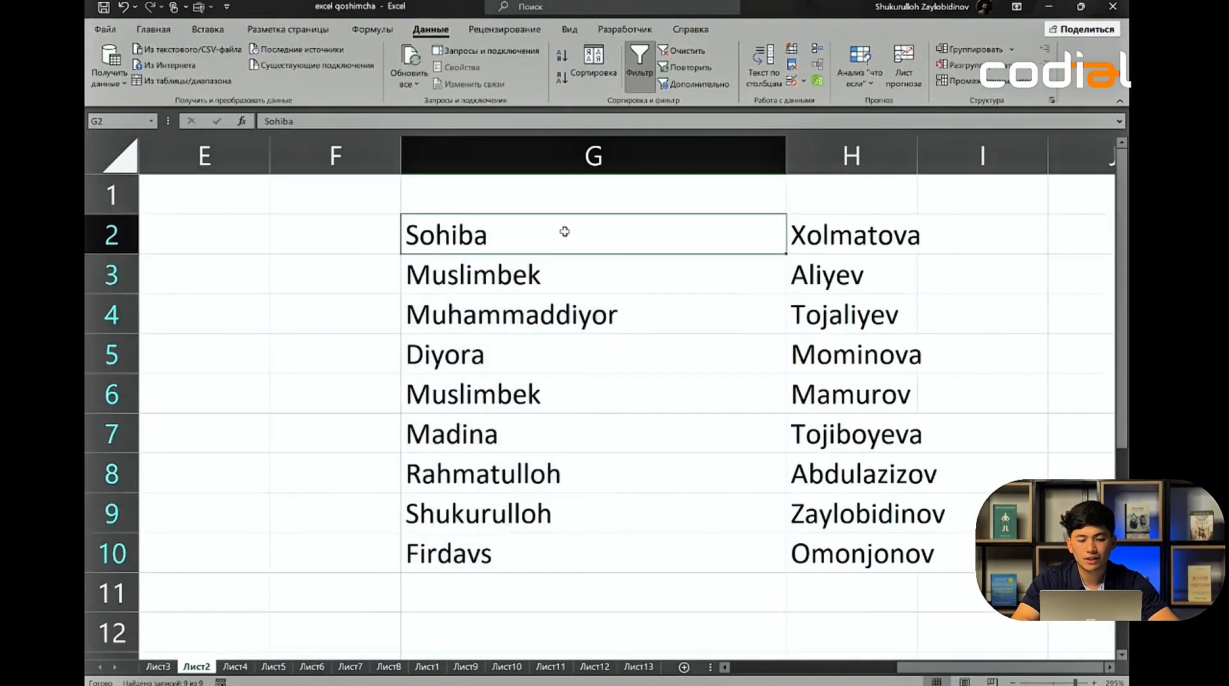
pyautogui.click(806, 230)
pyautogui.moveTo(598, 242); pyautogui.dragTo(851, 512)
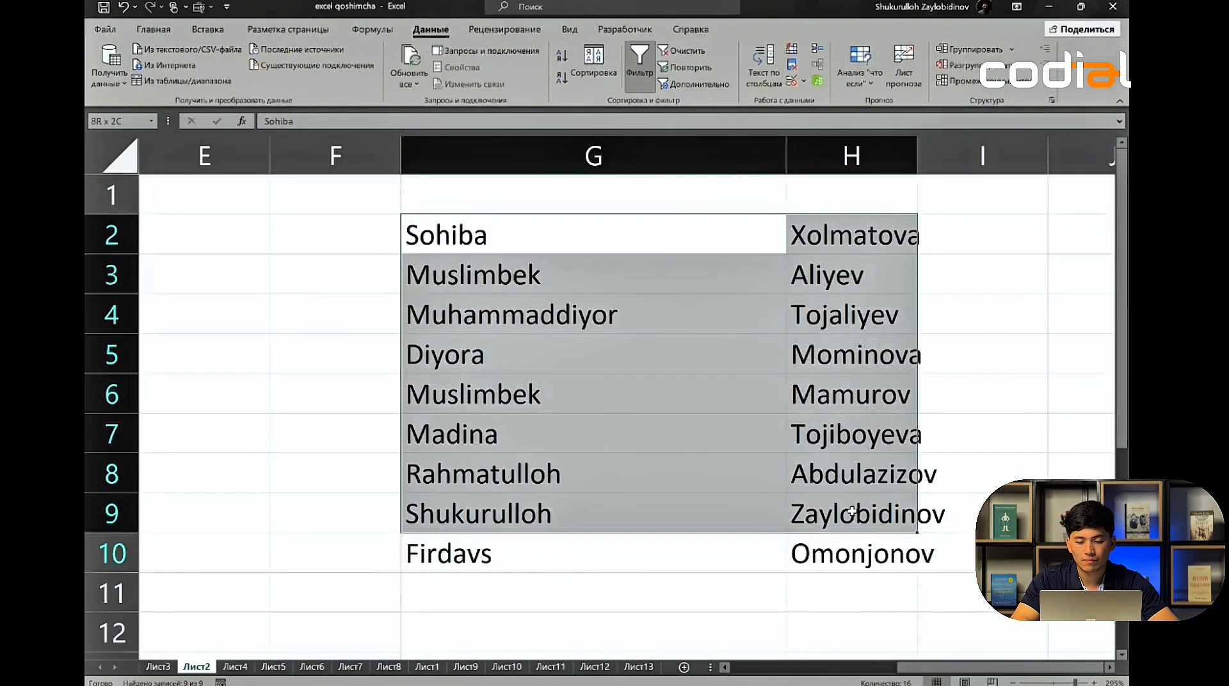
pyautogui.hscroll(-6, 510, 516)
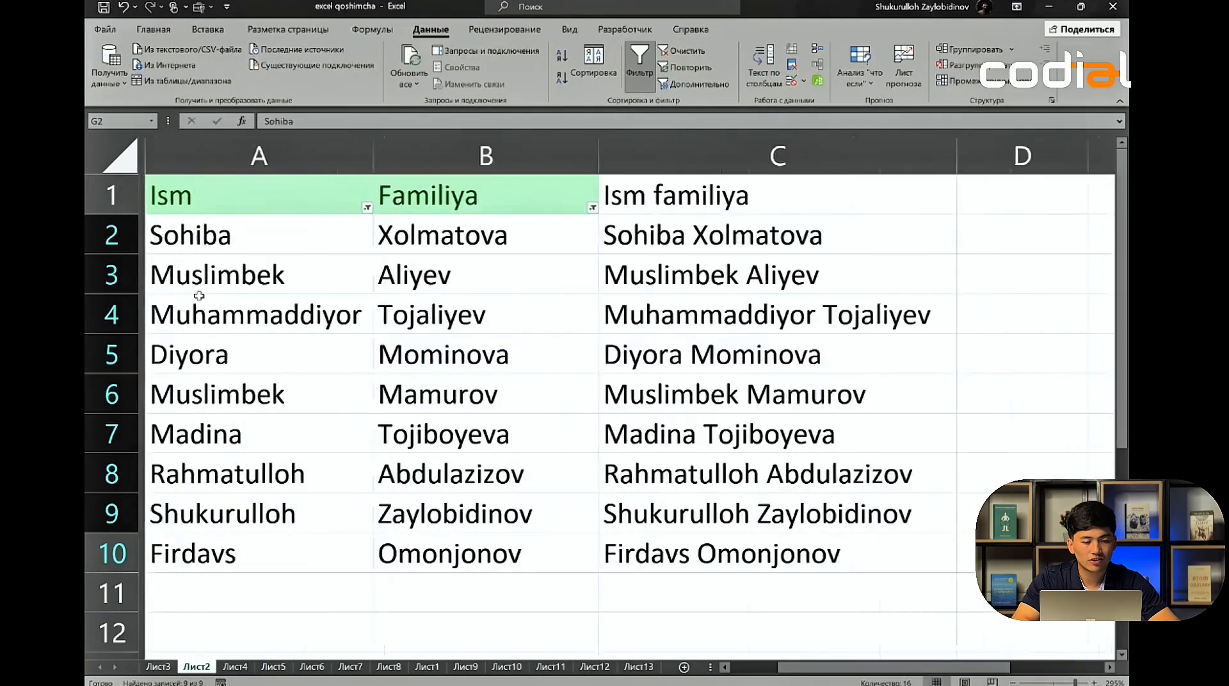
pyautogui.moveTo(194, 218); pyautogui.dragTo(473, 583)
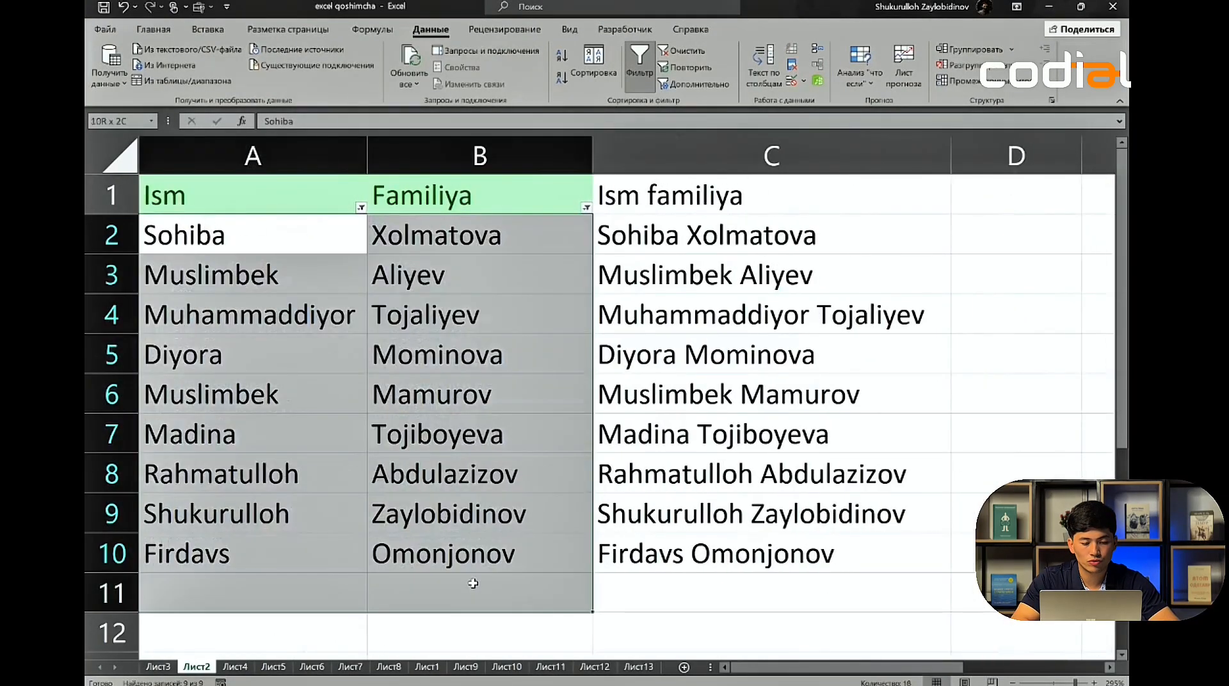
pyautogui.click(656, 439)
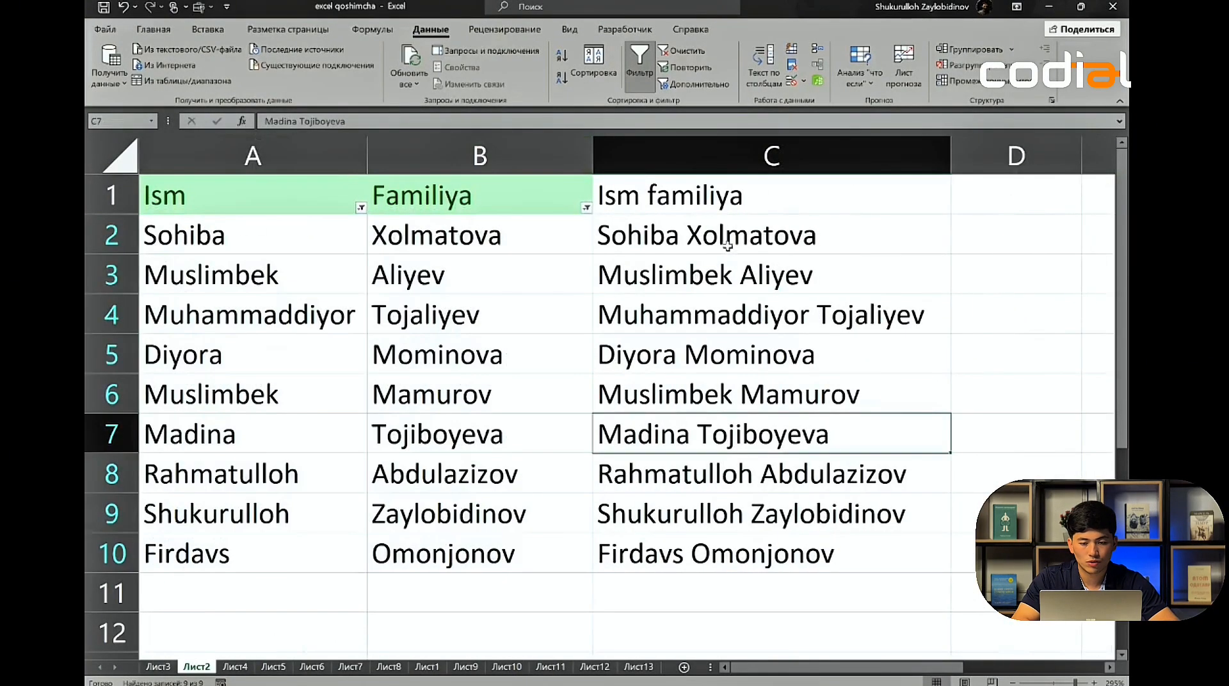
pyautogui.moveTo(728, 245); pyautogui.dragTo(738, 511)
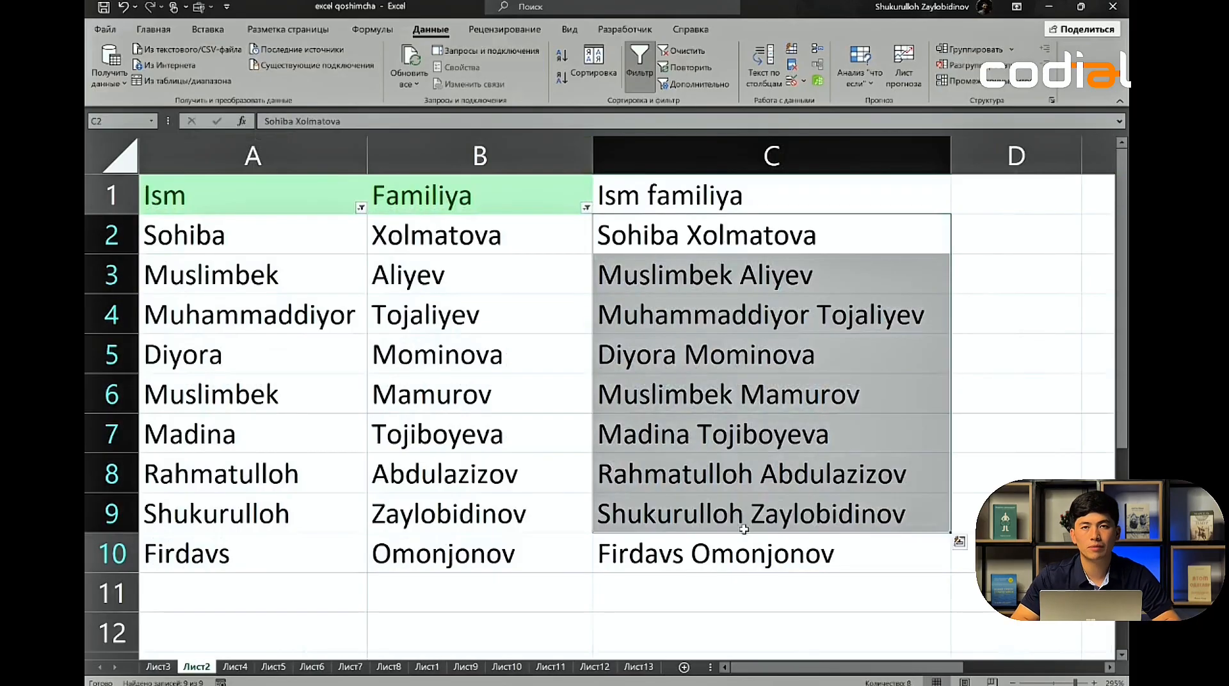